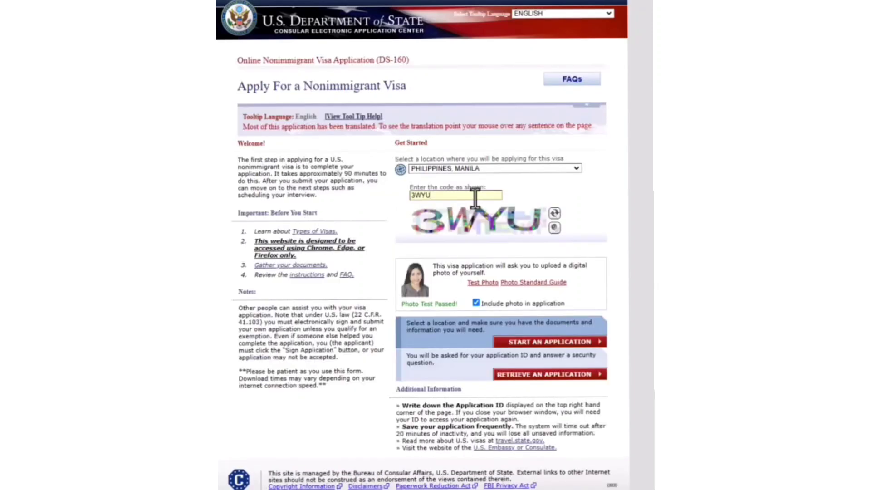
- Start a new visa application for the Philippines, Manila location
{"action": "left_click", "coordinate": [518, 351]}
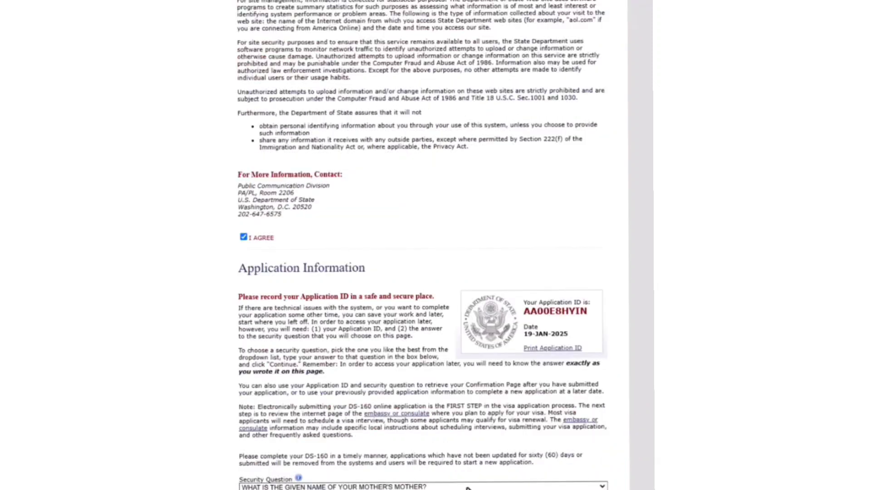
- Choose the first boyfriend or girlfriend security question
{"action": "left_click", "coordinate": [467, 486]}
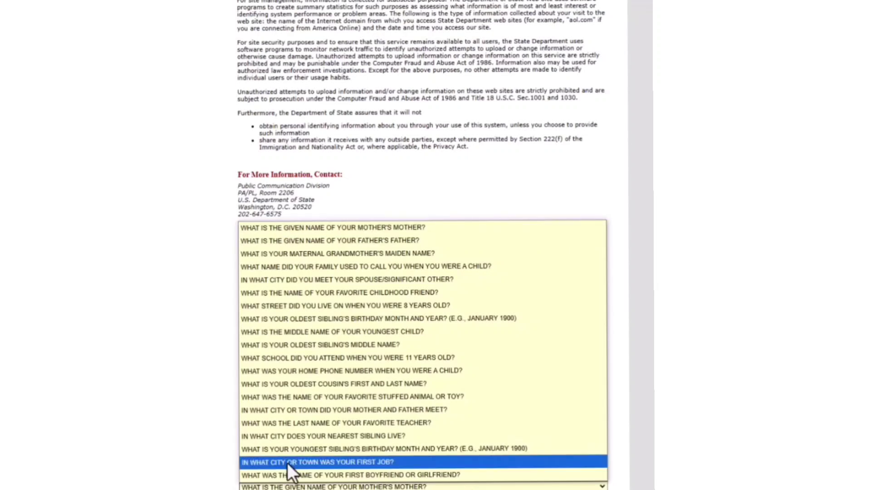
{"action": "left_click", "coordinate": [472, 476]}
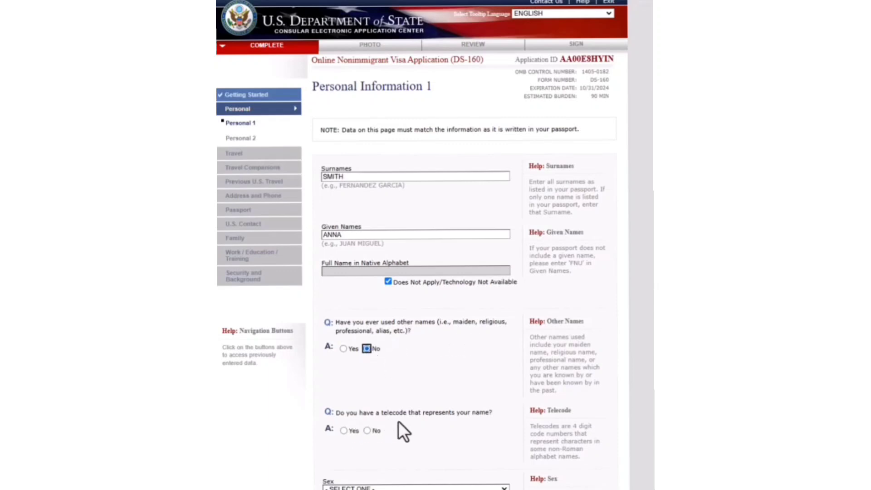
- Answer No to having a telecode, and set sex to FEMALE and marital status to SINGLE
{"action": "left_click", "coordinate": [367, 430]}
{"action": "scroll", "coordinate": [484, 167], "scroll_direction": "down", "scroll_amount": 6}
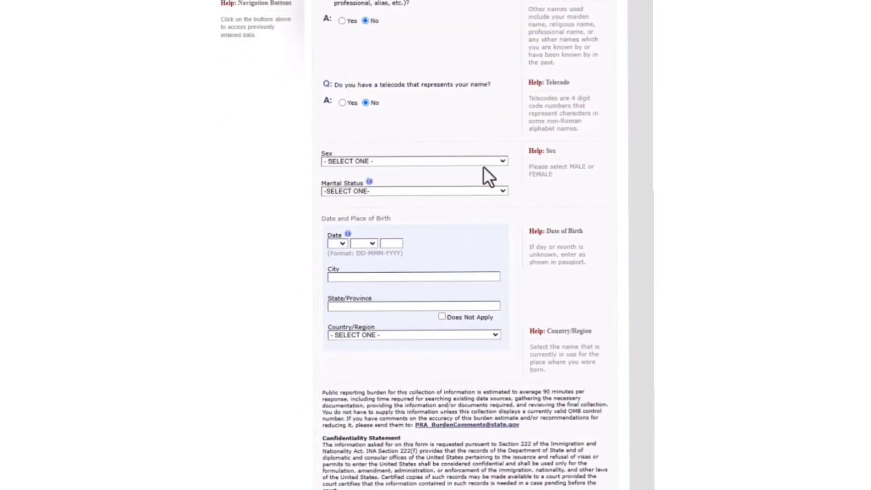
{"action": "left_click", "coordinate": [488, 162]}
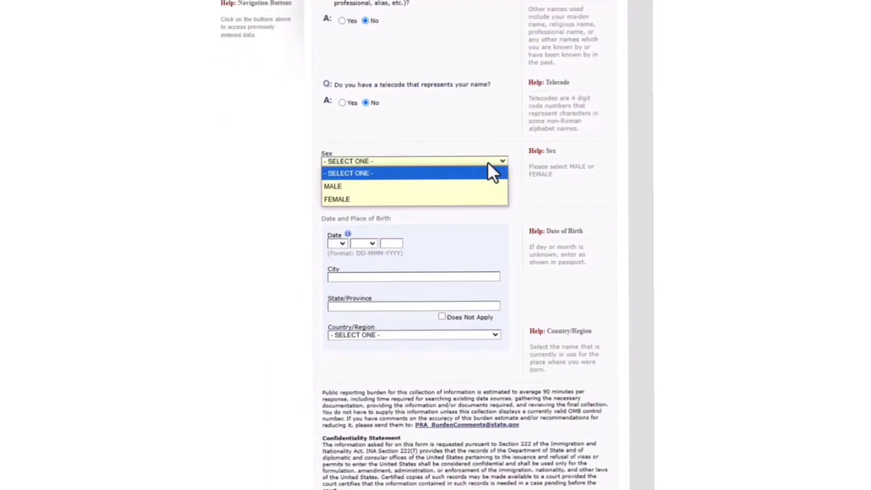
{"action": "left_click", "coordinate": [394, 202]}
{"action": "left_click", "coordinate": [363, 192]}
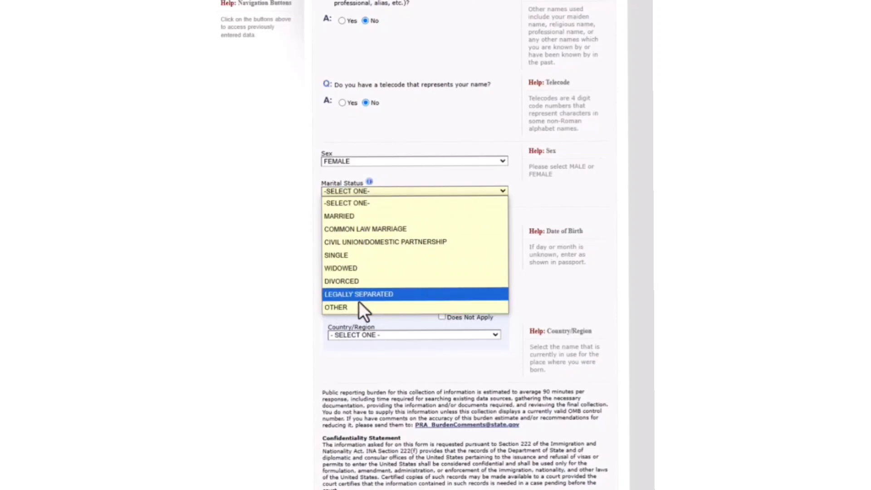
{"action": "left_click", "coordinate": [349, 257]}
{"action": "left_click", "coordinate": [342, 245]}
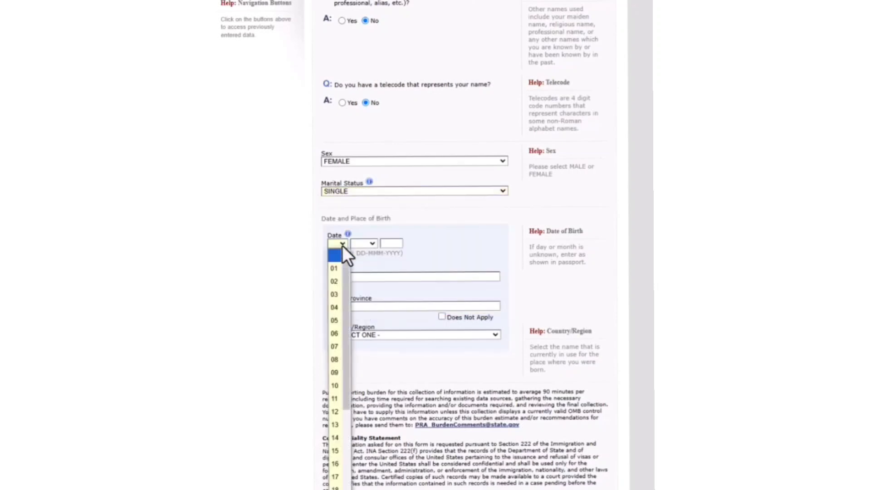
{"action": "left_click", "coordinate": [331, 348]}
{"action": "left_click", "coordinate": [367, 244]}
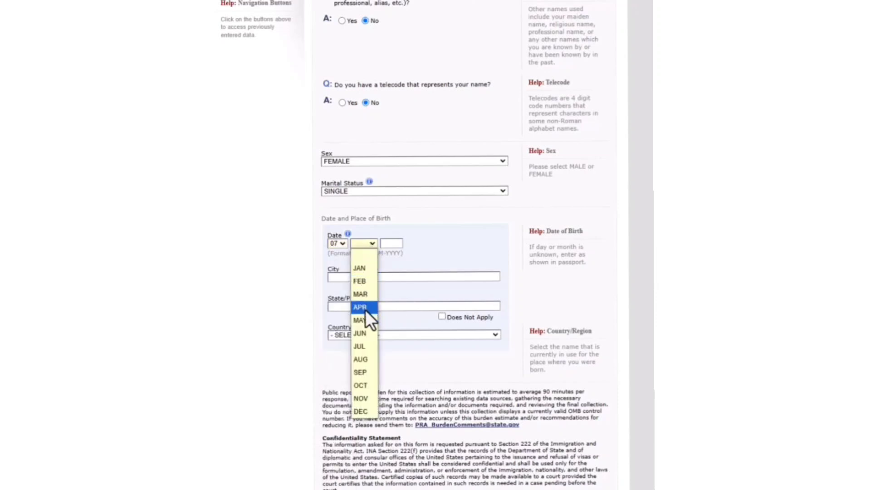
{"action": "left_click", "coordinate": [367, 348]}
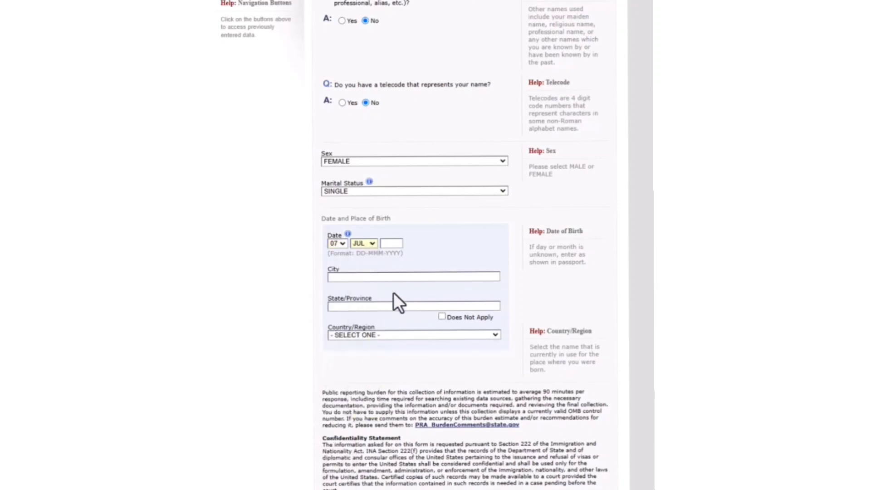
{"action": "left_click", "coordinate": [393, 244]}
{"action": "type", "text": "1992"}
- Enter birth city FRANCIA VIRAC, province CATANDUANES, and country PHILIPPINES
{"action": "left_click", "coordinate": [366, 277]}
{"action": "type", "text": "FRANCIA VIRAC"}
{"action": "left_click", "coordinate": [381, 307]}
{"action": "type", "text": "CATANDUANES"}
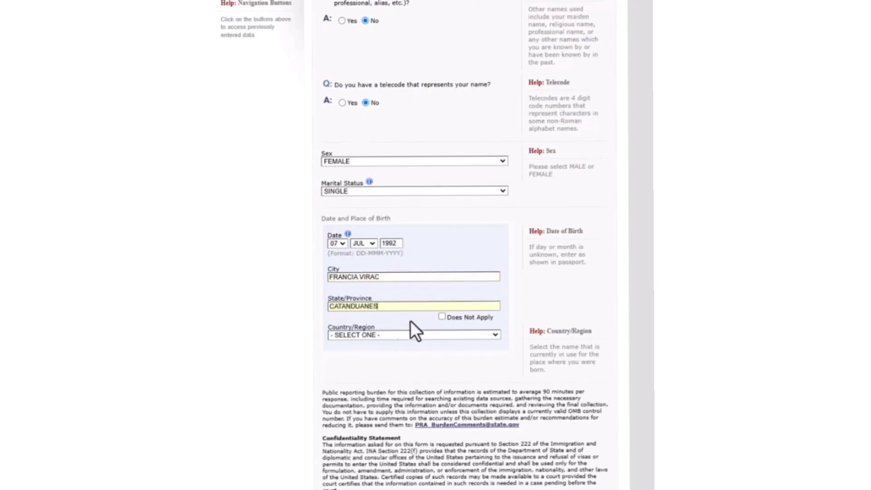
{"action": "left_click", "coordinate": [383, 335]}
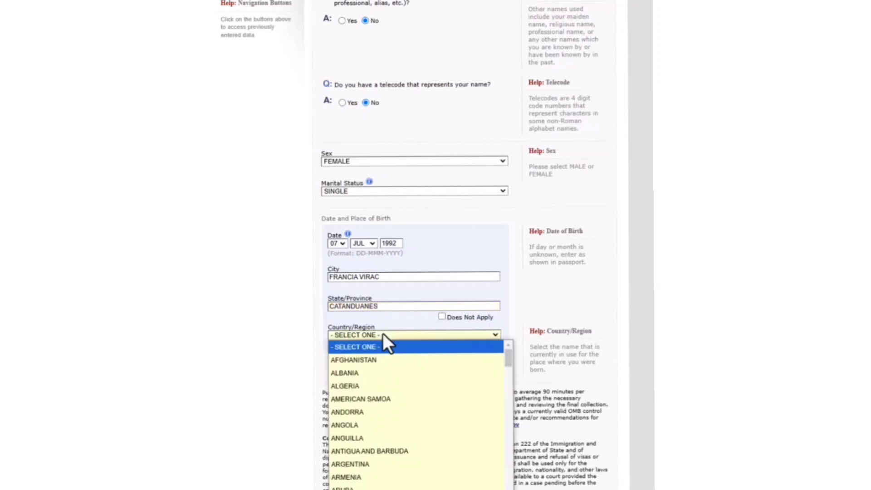
{"action": "scroll", "coordinate": [395, 460], "scroll_direction": "down", "scroll_amount": 20}
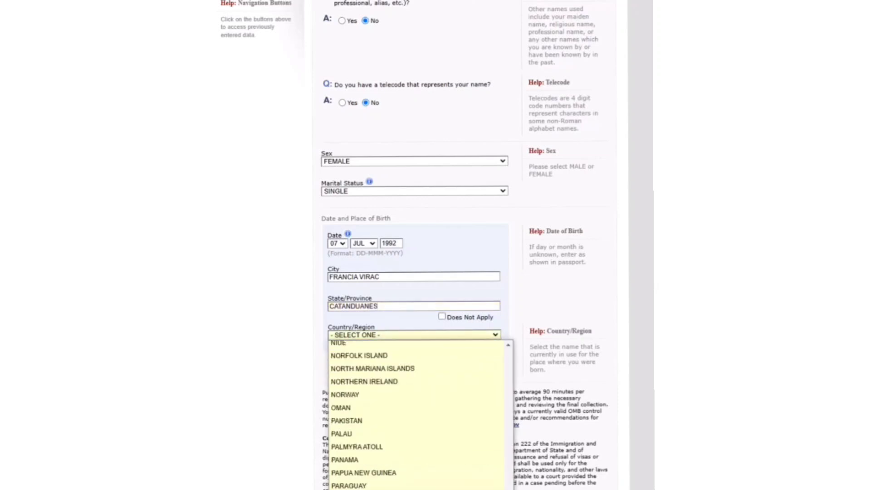
{"action": "left_click", "coordinate": [394, 489]}
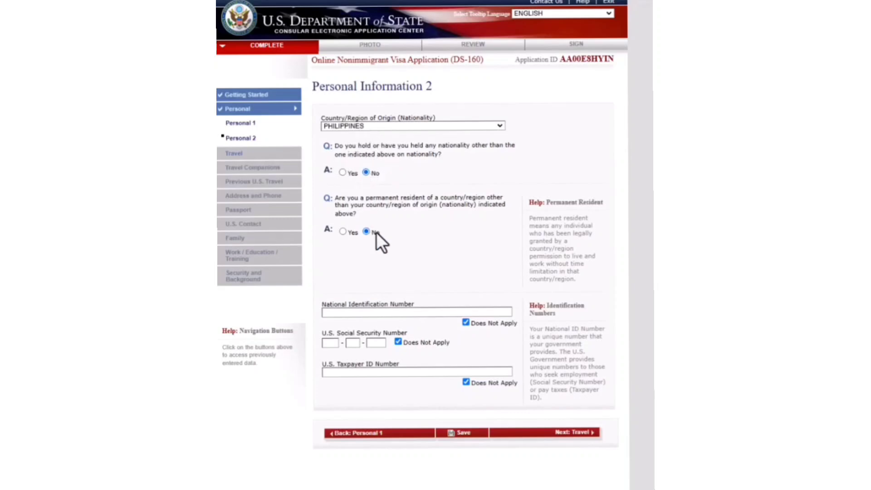
- Mark national ID, Social Security and taxpayer ID numbers as Does Not Apply, then continue to Travel
{"action": "left_click", "coordinate": [467, 323]}
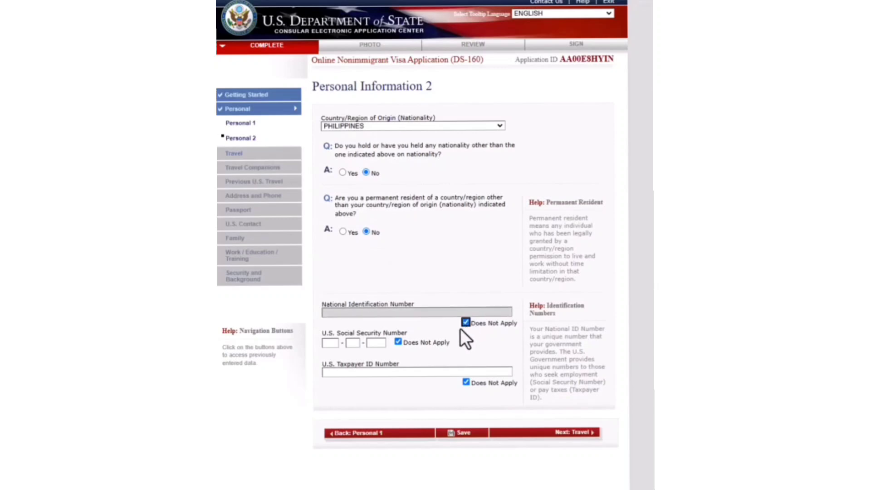
{"action": "left_click", "coordinate": [398, 341]}
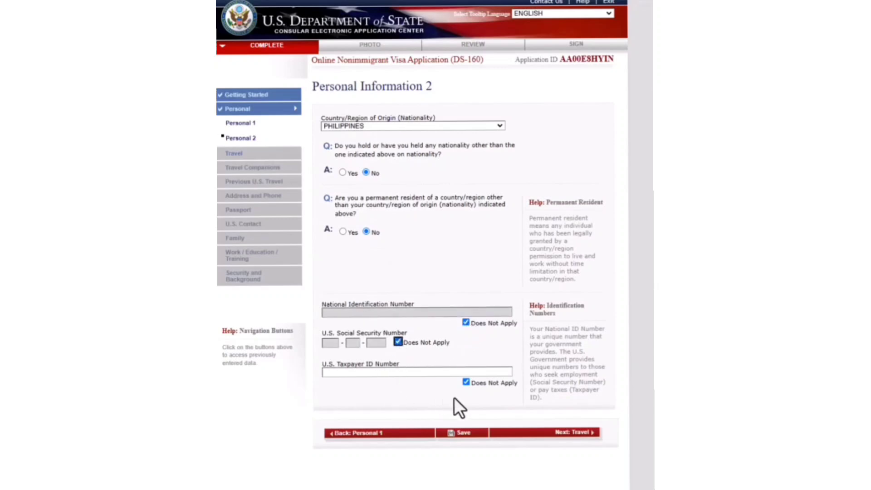
{"action": "left_click", "coordinate": [463, 382]}
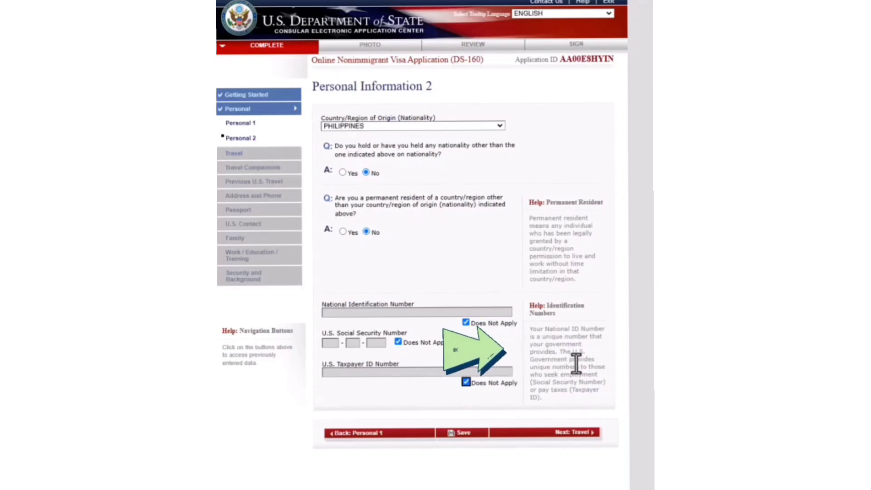
{"action": "left_click", "coordinate": [568, 435]}
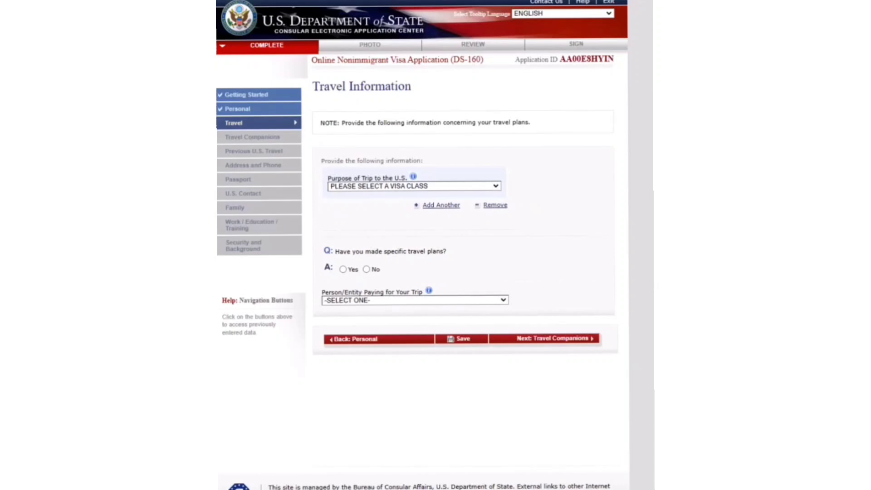
- Set the trip purpose to a B visa, specified as B1/B2 business or tourism
{"action": "left_click", "coordinate": [363, 186]}
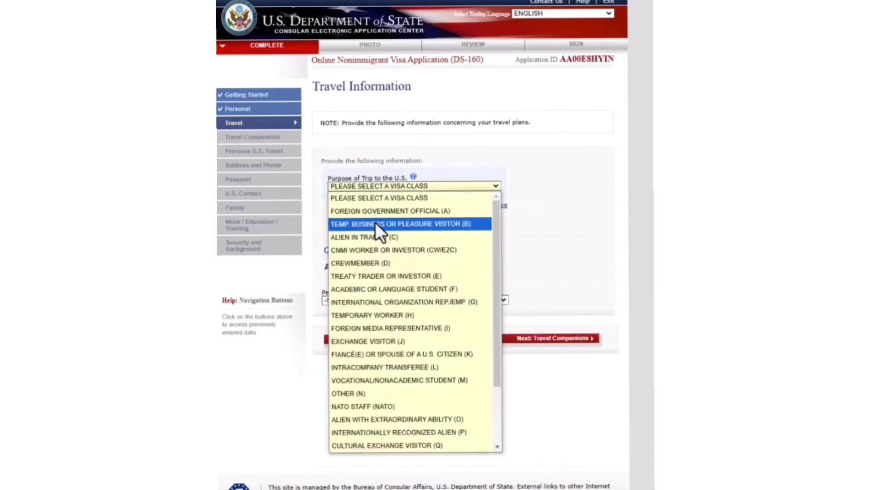
{"action": "left_click", "coordinate": [478, 224]}
{"action": "left_click", "coordinate": [484, 212]}
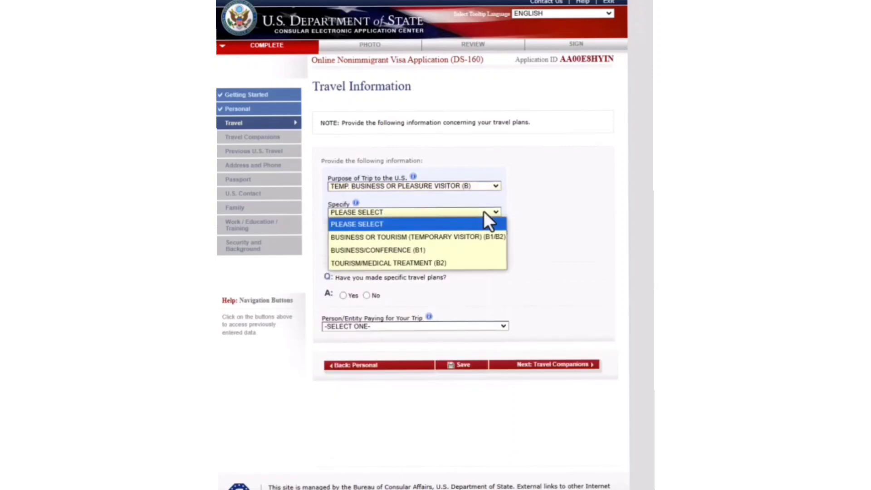
{"action": "left_click", "coordinate": [465, 237]}
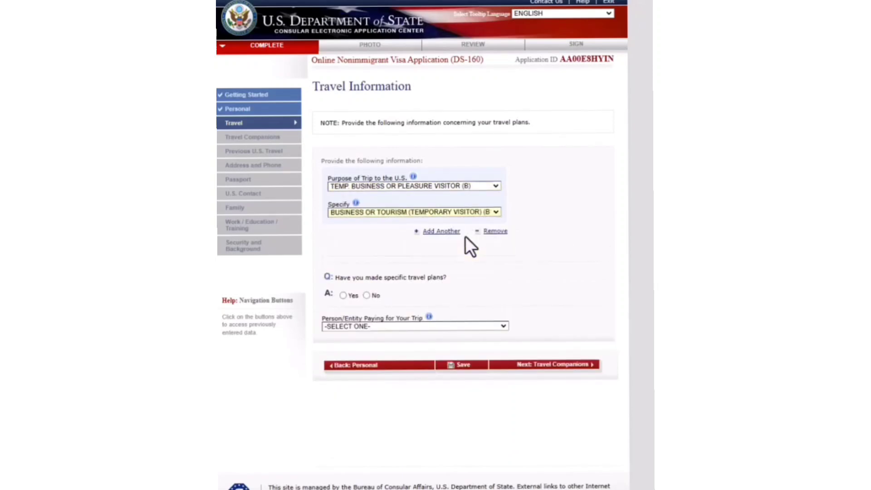
- Answer Yes to specific travel plans and add a second location row
{"action": "left_click", "coordinate": [343, 296]}
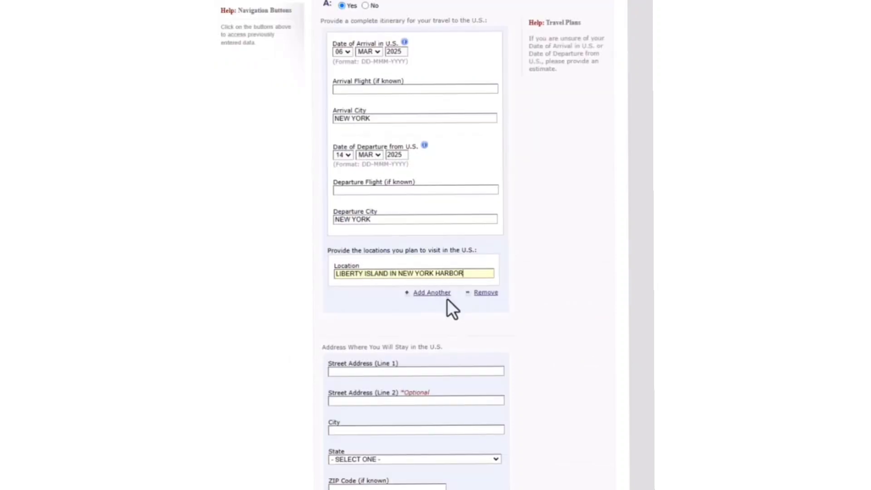
{"action": "left_click", "coordinate": [440, 294]}
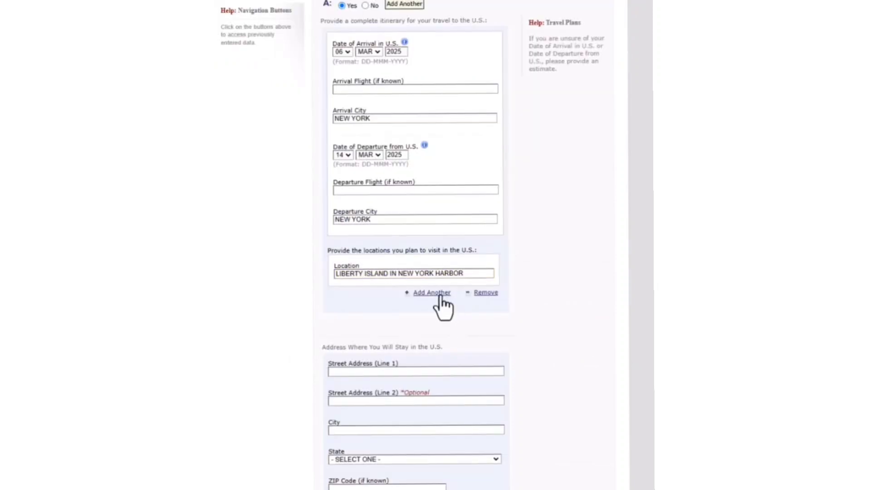
{"action": "scroll", "coordinate": [443, 307], "scroll_direction": "up", "scroll_amount": 6}
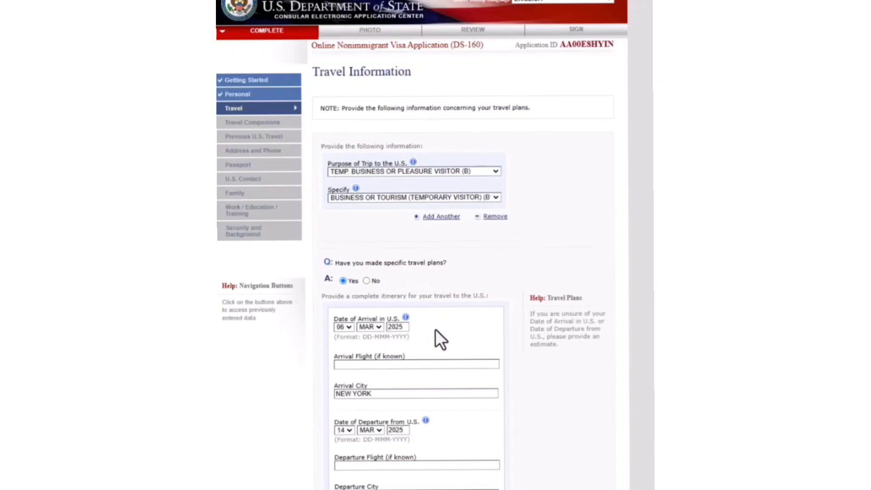
{"action": "scroll", "coordinate": [470, 350], "scroll_direction": "down", "scroll_amount": 3}
{"action": "scroll", "coordinate": [411, 411], "scroll_direction": "down", "scroll_amount": 5}
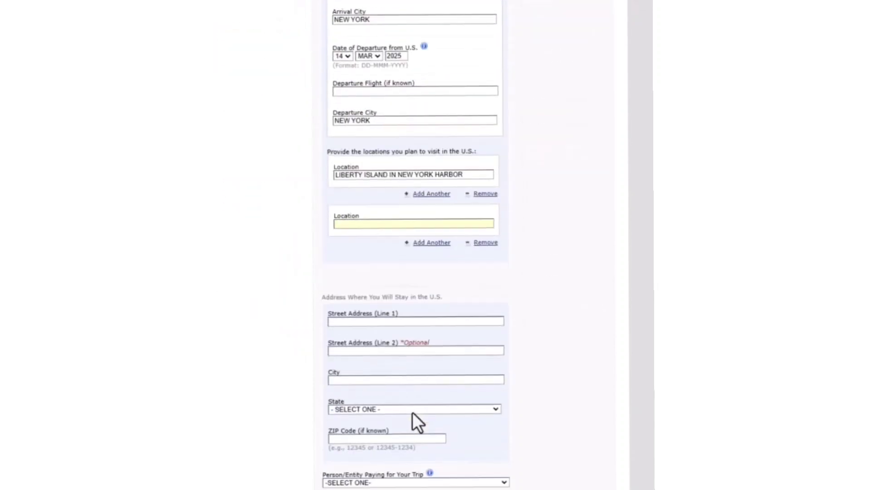
{"action": "left_click", "coordinate": [416, 194]}
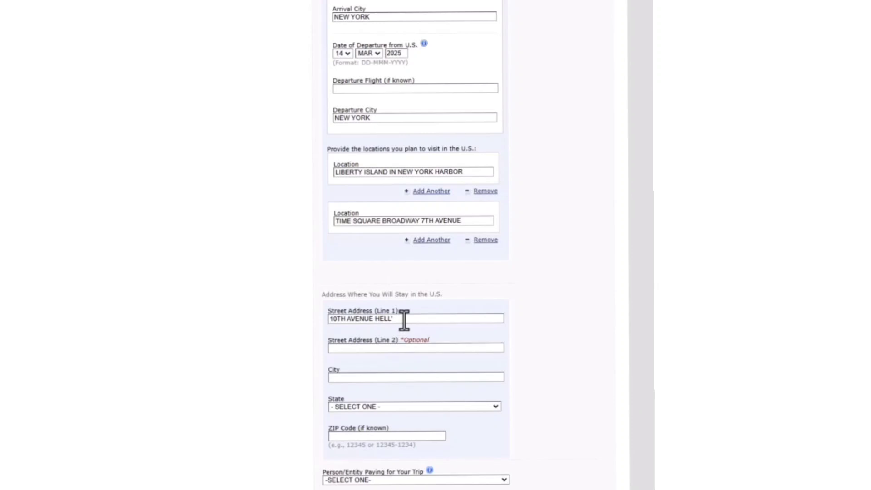
- Finish the U.S. stay street address and enter the trip payer's name and phone number
{"action": "left_click", "coordinate": [404, 321]}
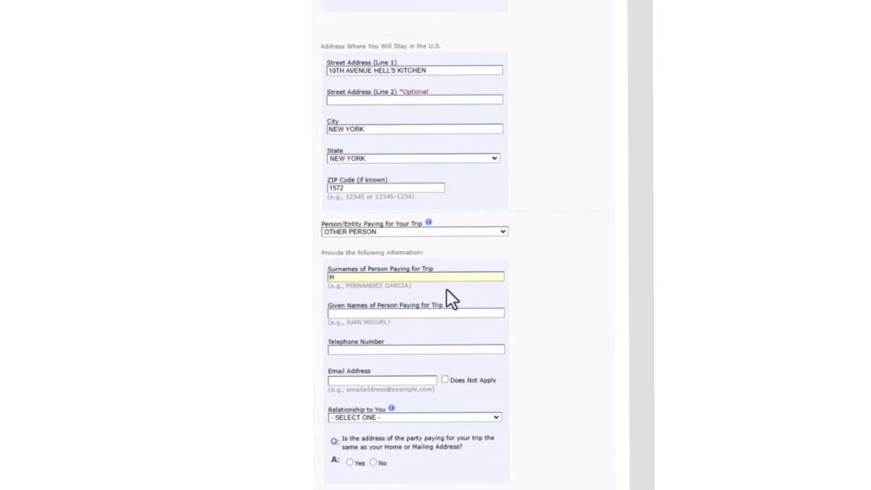
{"action": "left_click", "coordinate": [395, 313]}
{"action": "left_click", "coordinate": [393, 349]}
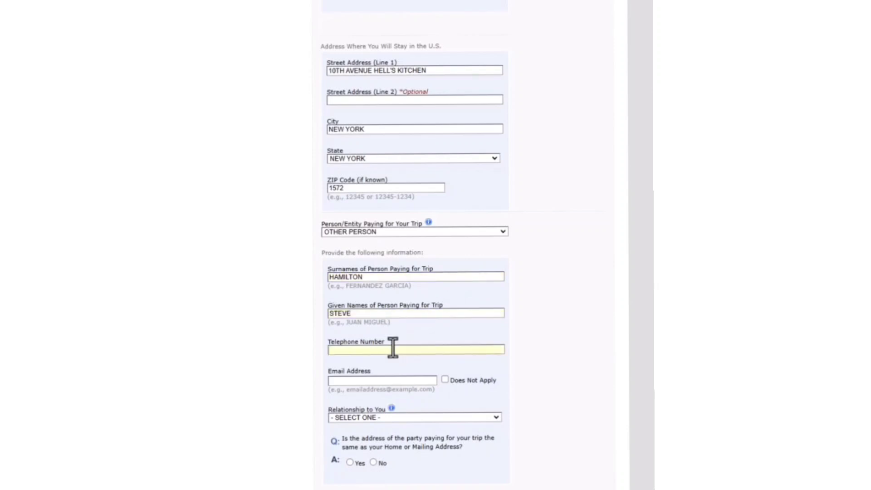
- Enter the payer's e-mail, set relationship to FRIEND, and answer Yes to shared address
{"action": "left_click", "coordinate": [354, 380]}
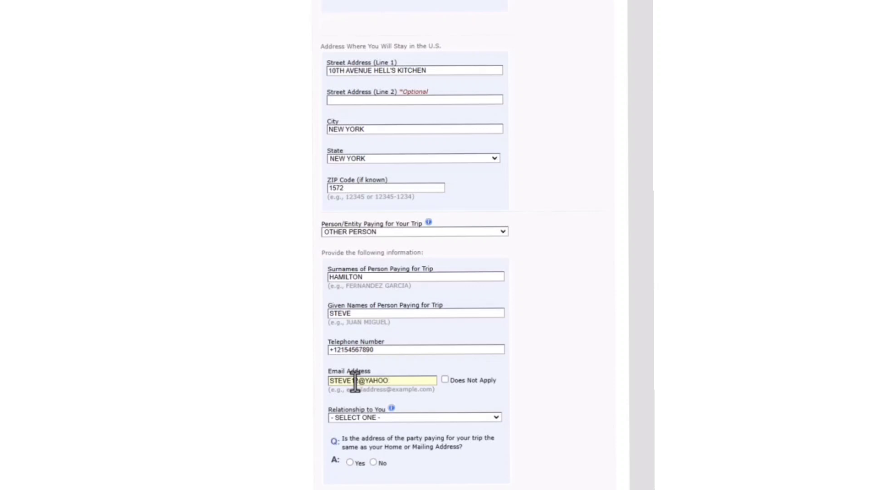
{"action": "left_click", "coordinate": [347, 419]}
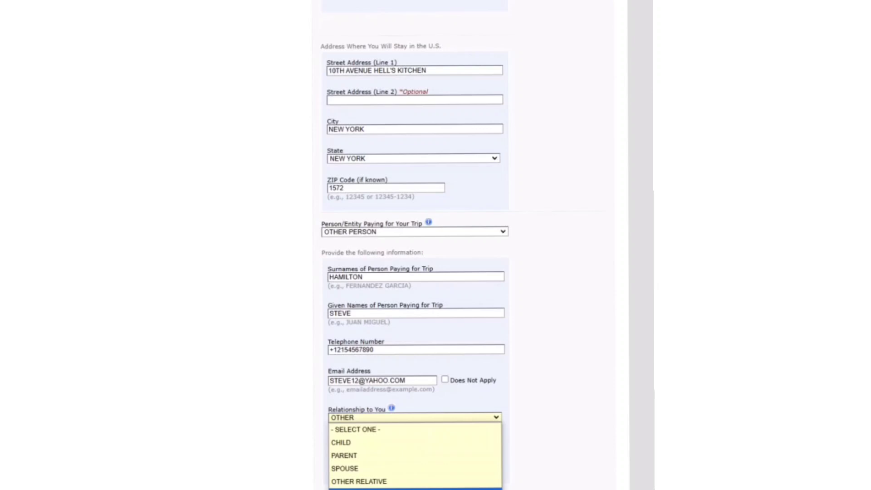
{"action": "left_click", "coordinate": [352, 489]}
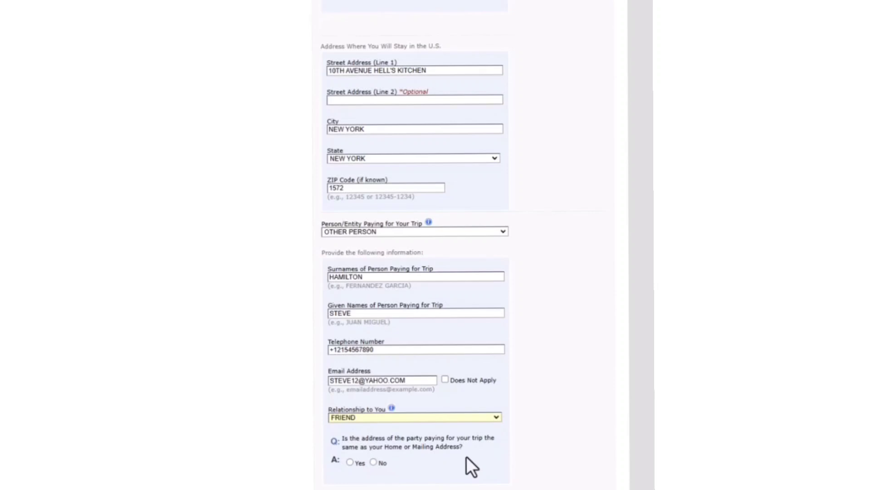
{"action": "left_click", "coordinate": [350, 462]}
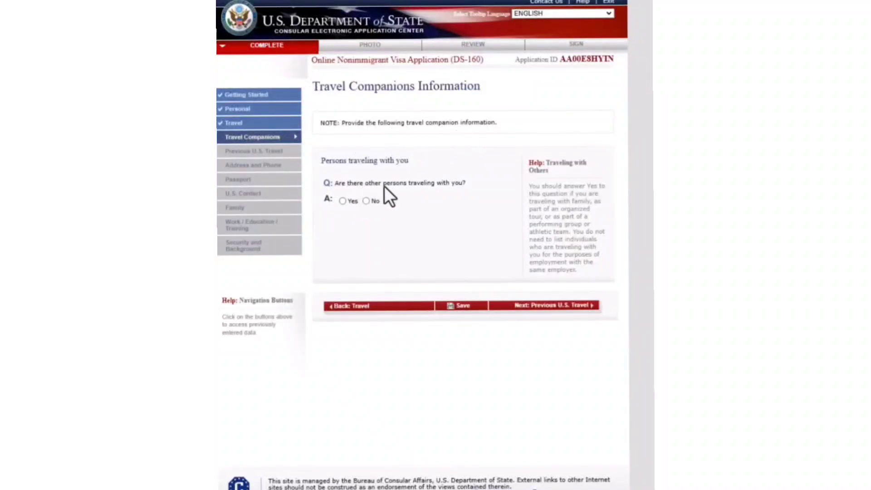
- Answer No to travel companions and to all four previous U.S. travel questions
{"action": "left_click", "coordinate": [367, 201]}
{"action": "left_click", "coordinate": [550, 310]}
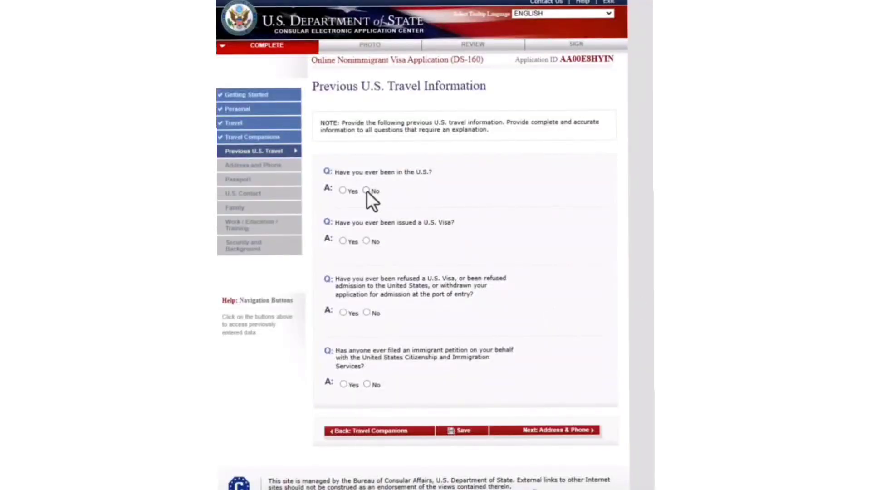
{"action": "left_click", "coordinate": [366, 190]}
{"action": "left_click", "coordinate": [367, 241]}
{"action": "left_click", "coordinate": [367, 313]}
{"action": "left_click", "coordinate": [366, 384]}
{"action": "left_click", "coordinate": [547, 430]}
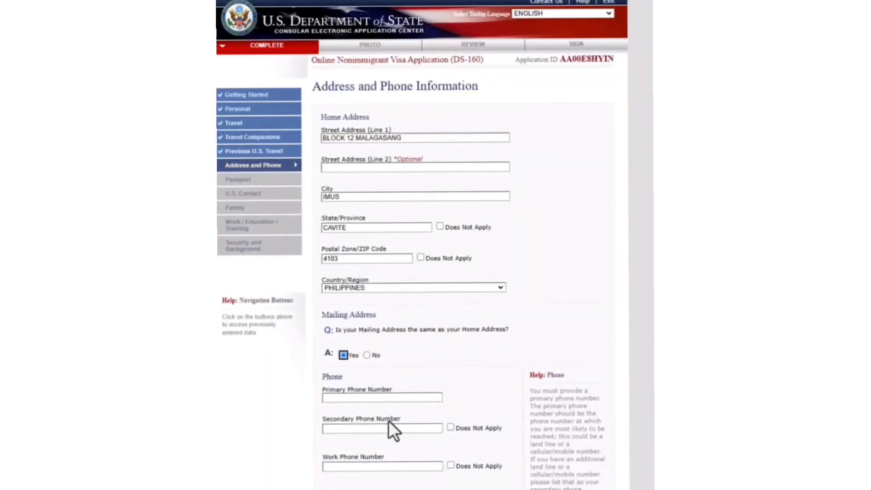
- Enter the primary, secondary and work phone numbers, and answer No to other numbers
{"action": "left_click", "coordinate": [360, 398]}
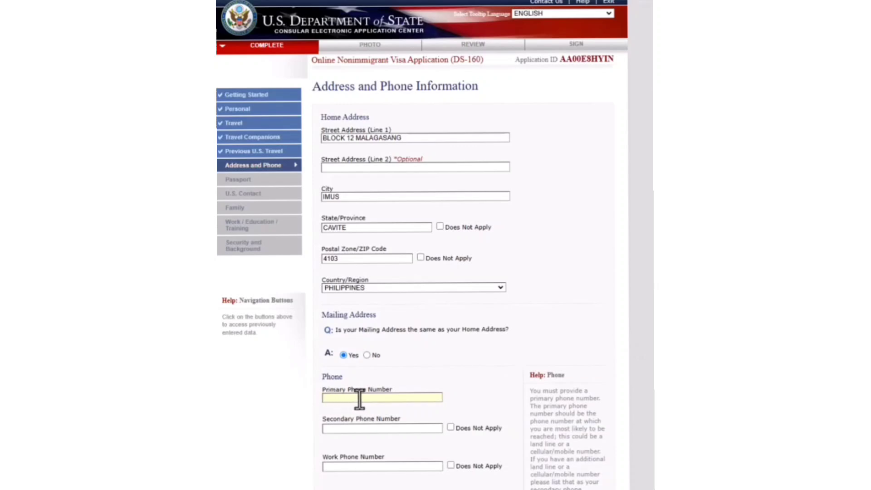
{"action": "left_click", "coordinate": [389, 424]}
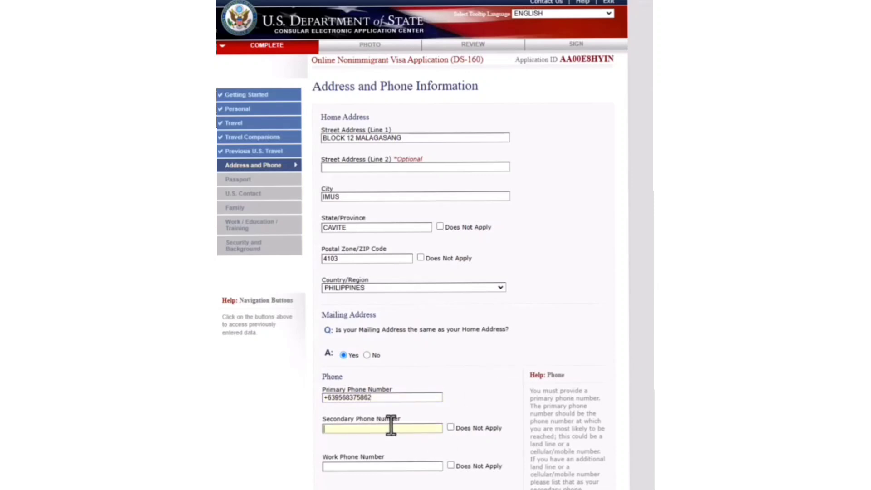
{"action": "scroll", "coordinate": [391, 485], "scroll_direction": "down", "scroll_amount": 3}
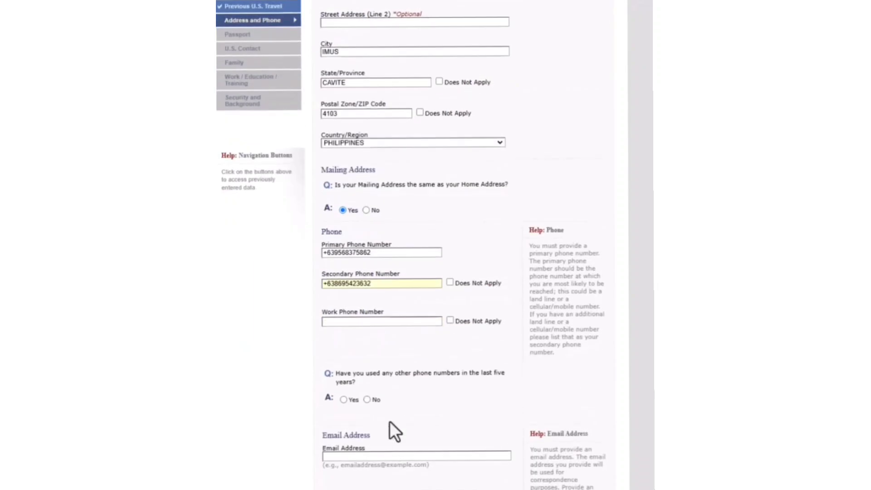
{"action": "left_click", "coordinate": [341, 321]}
{"action": "left_click", "coordinate": [366, 399]}
- Enter the applicant's e-mail, answer No to other e-mails, and add a FACEBOOK identifier
{"action": "scroll", "coordinate": [366, 399], "scroll_direction": "down", "scroll_amount": 6}
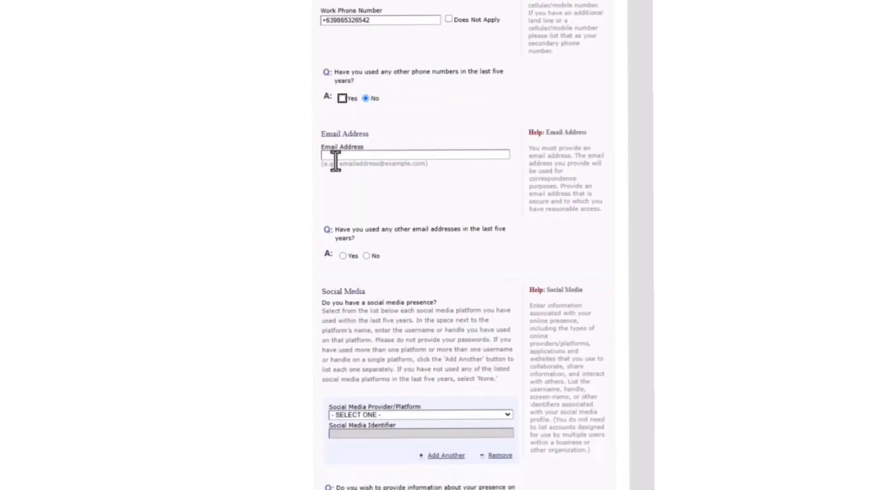
{"action": "left_click", "coordinate": [339, 155]}
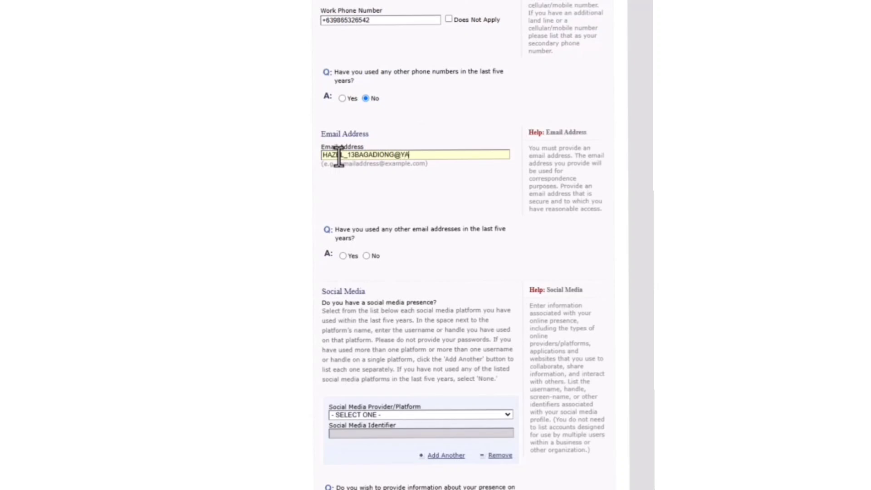
{"action": "left_click", "coordinate": [367, 256]}
{"action": "scroll", "coordinate": [361, 268], "scroll_direction": "down", "scroll_amount": 1}
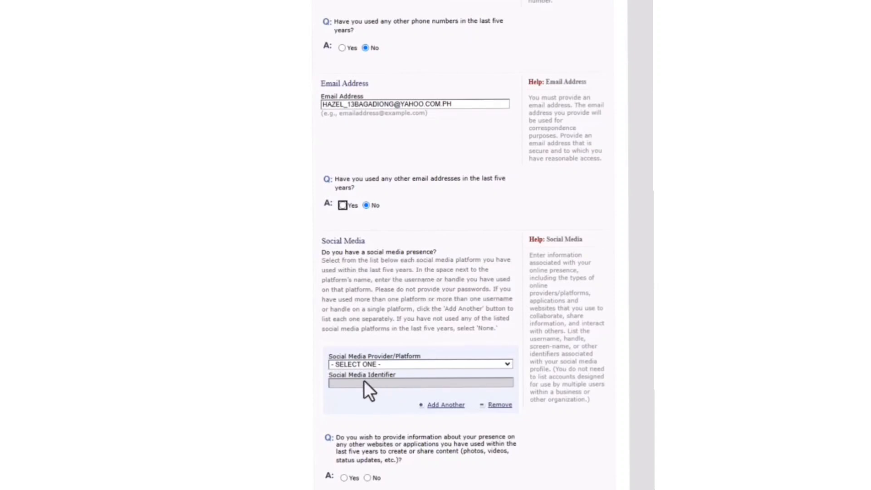
{"action": "left_click", "coordinate": [425, 366]}
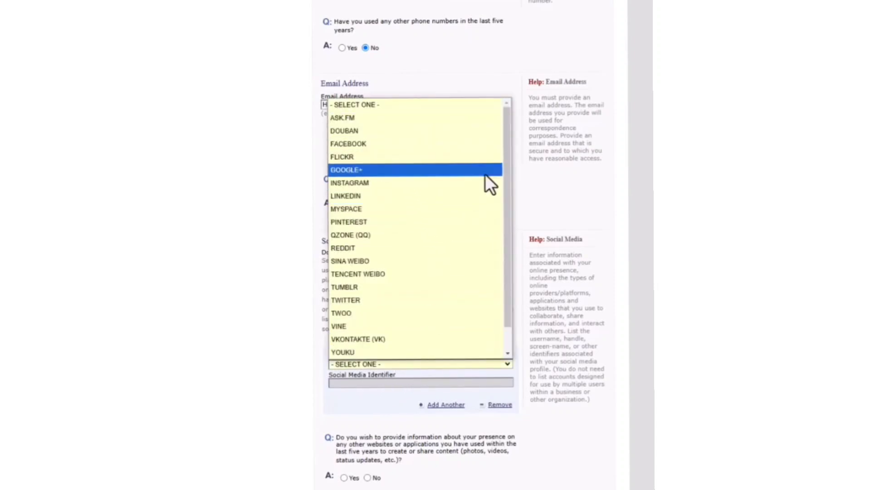
{"action": "left_click", "coordinate": [451, 383]}
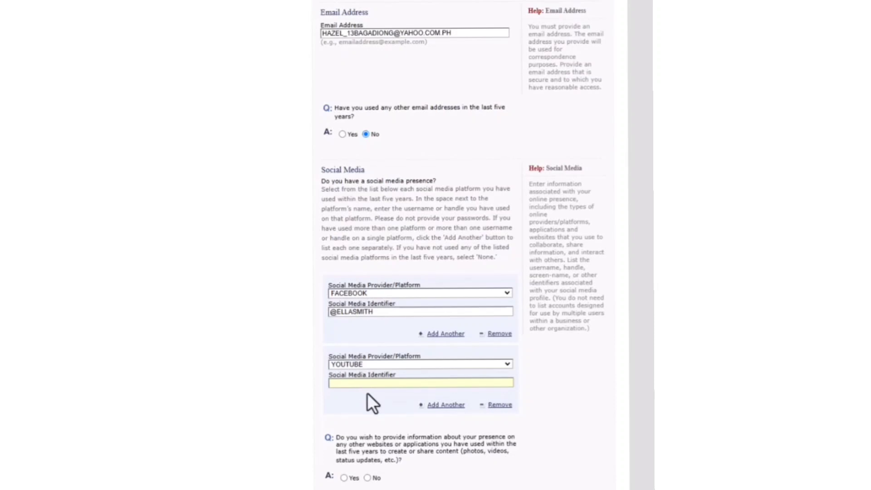
- Answer No to other websites, choose a REGULAR passport, enter its number and issuing state, and mark book number not applicable
{"action": "left_click", "coordinate": [369, 478]}
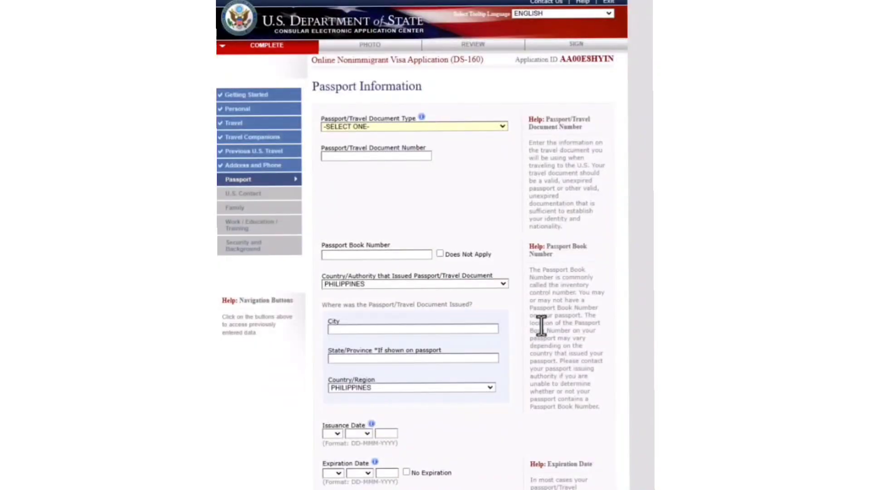
{"action": "left_click", "coordinate": [502, 126]}
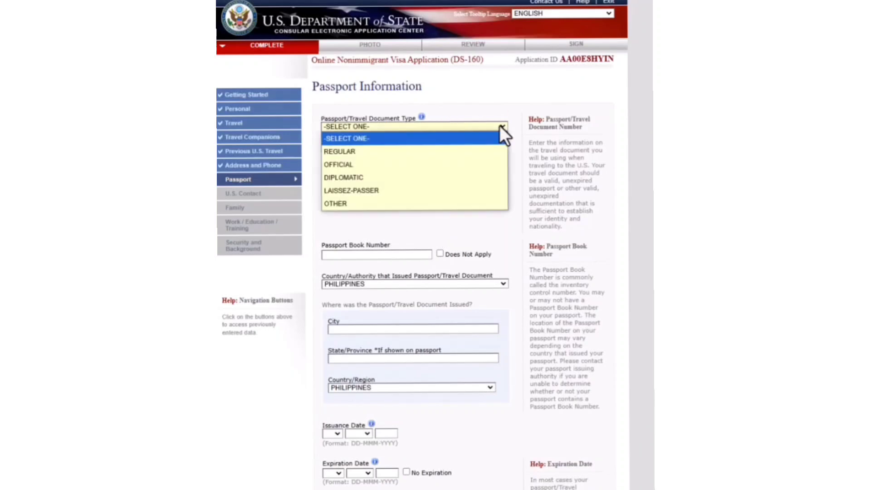
{"action": "left_click", "coordinate": [355, 155]}
{"action": "left_click", "coordinate": [363, 157]}
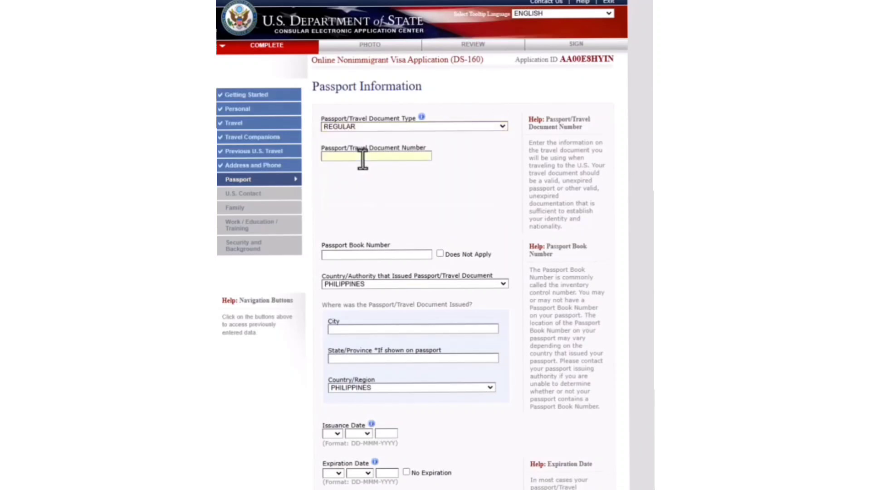
{"action": "left_click", "coordinate": [440, 253]}
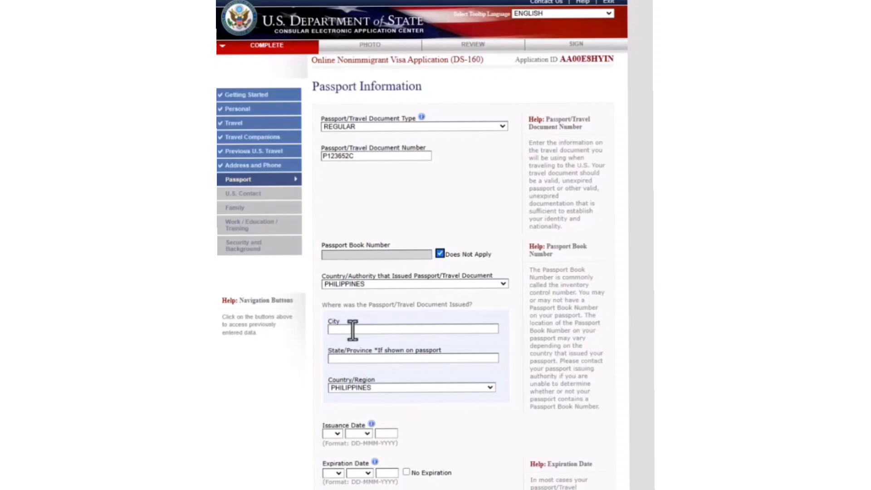
{"action": "left_click", "coordinate": [341, 359]}
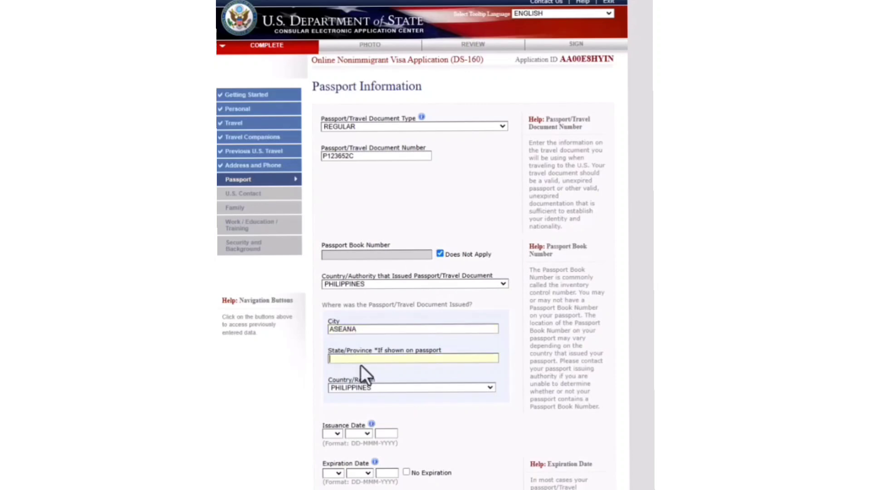
{"action": "type", "text": "MANILA"}
{"action": "left_click", "coordinate": [431, 408]}
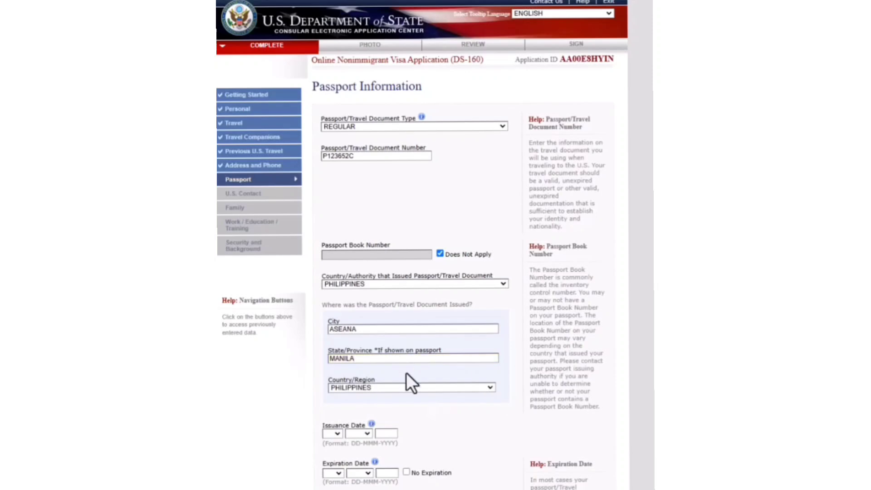
- Set the passport issuance date to 13 MAY 2024
{"action": "left_click", "coordinate": [336, 434]}
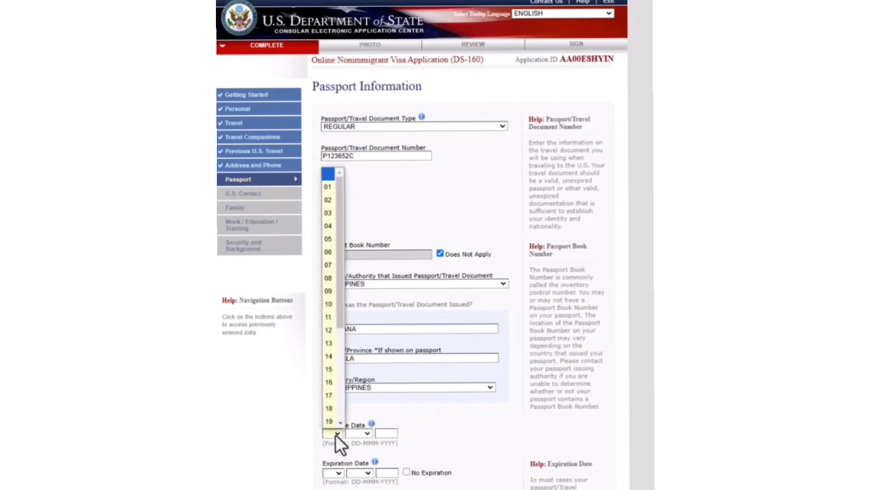
{"action": "left_click", "coordinate": [329, 344]}
{"action": "left_click", "coordinate": [366, 435]}
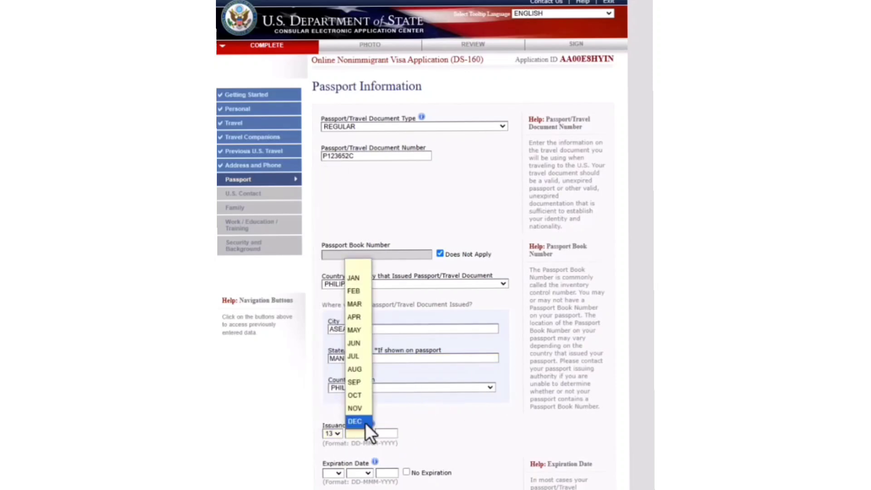
{"action": "left_click", "coordinate": [358, 329]}
{"action": "left_click", "coordinate": [389, 433]}
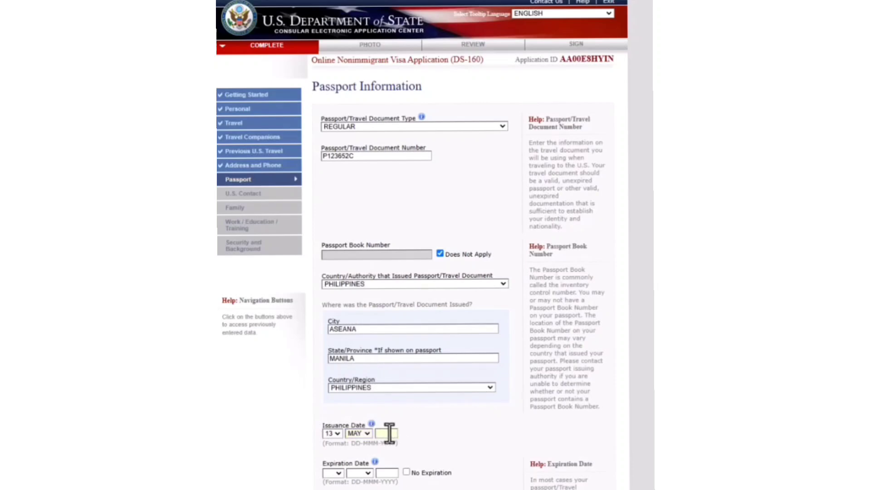
{"action": "type", "text": "2024"}
- Set the passport expiration to 12 MAY 2032 and answer No to ever losing a passport
{"action": "left_click", "coordinate": [338, 474]}
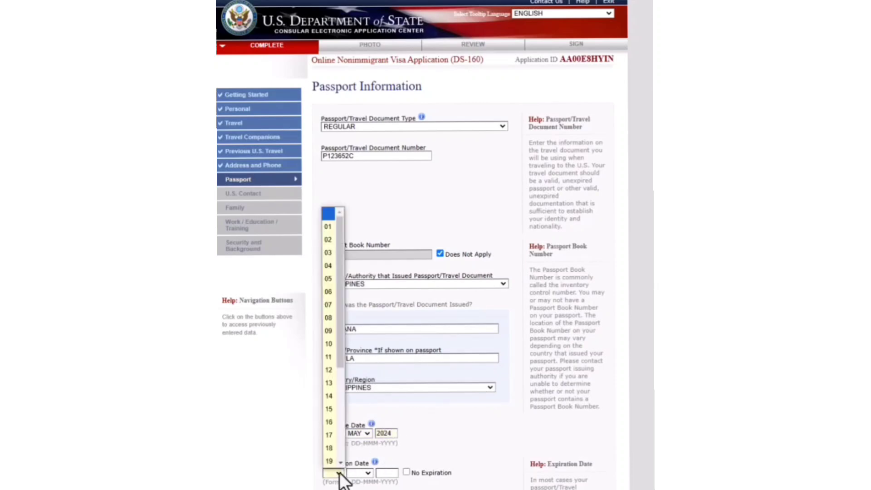
{"action": "left_click", "coordinate": [329, 395]}
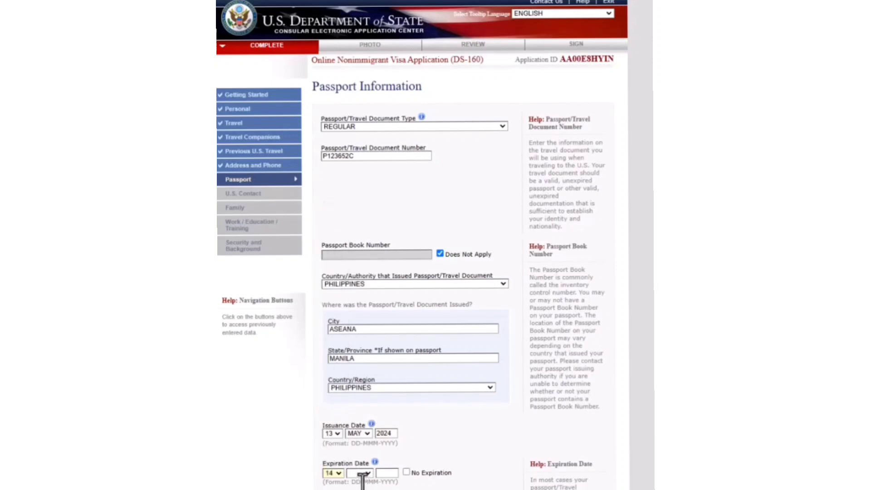
{"action": "left_click", "coordinate": [339, 474]}
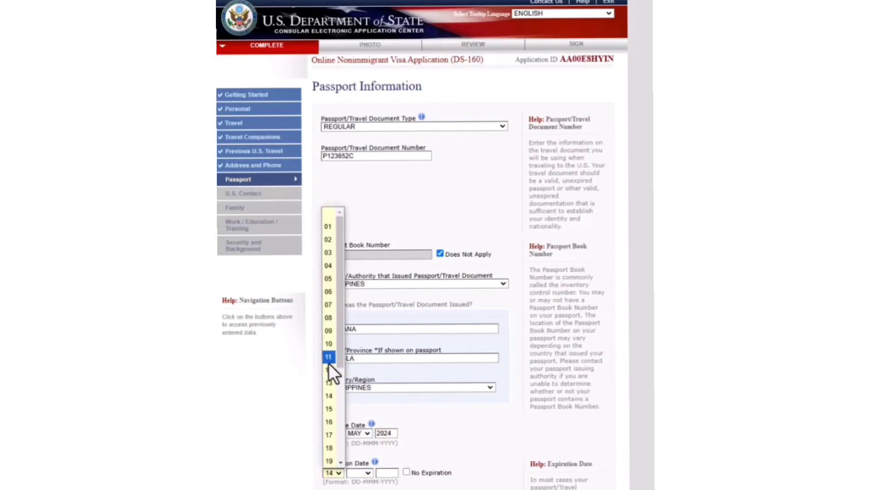
{"action": "left_click", "coordinate": [329, 369]}
{"action": "left_click", "coordinate": [361, 474]}
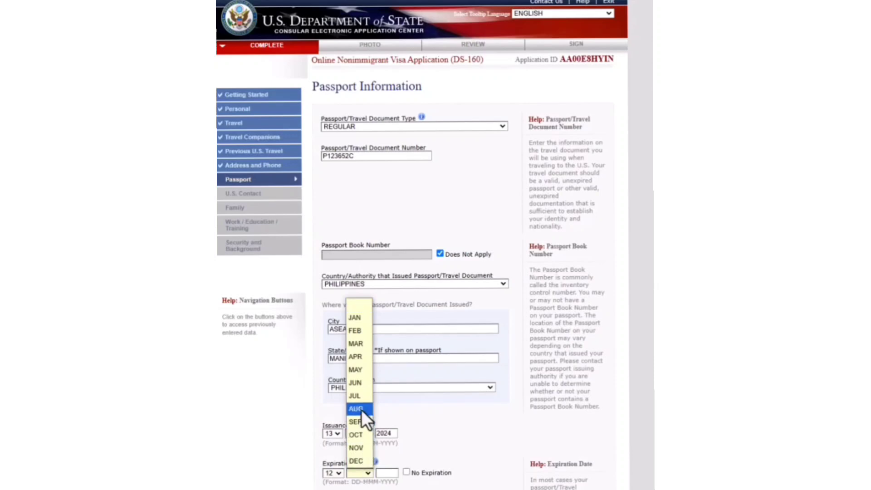
{"action": "left_click", "coordinate": [354, 370]}
{"action": "left_click", "coordinate": [390, 473]}
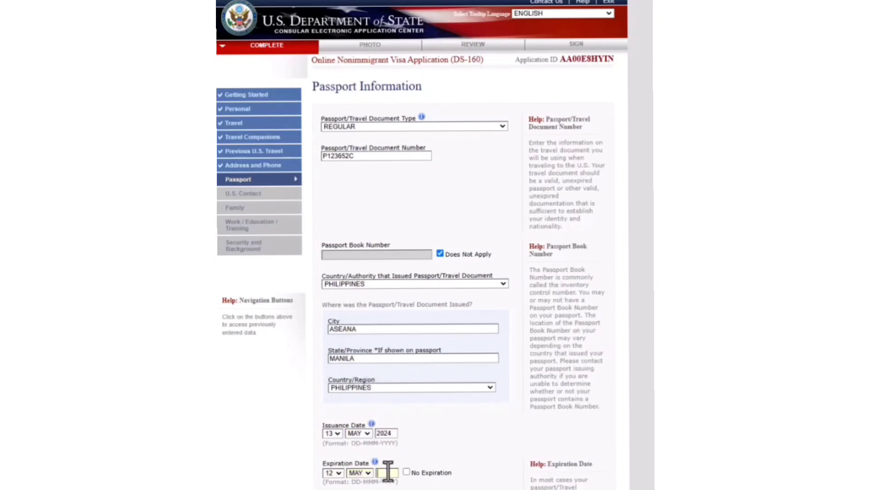
{"action": "type", "text": "2032"}
{"action": "scroll", "coordinate": [352, 482], "scroll_direction": "down", "scroll_amount": 2}
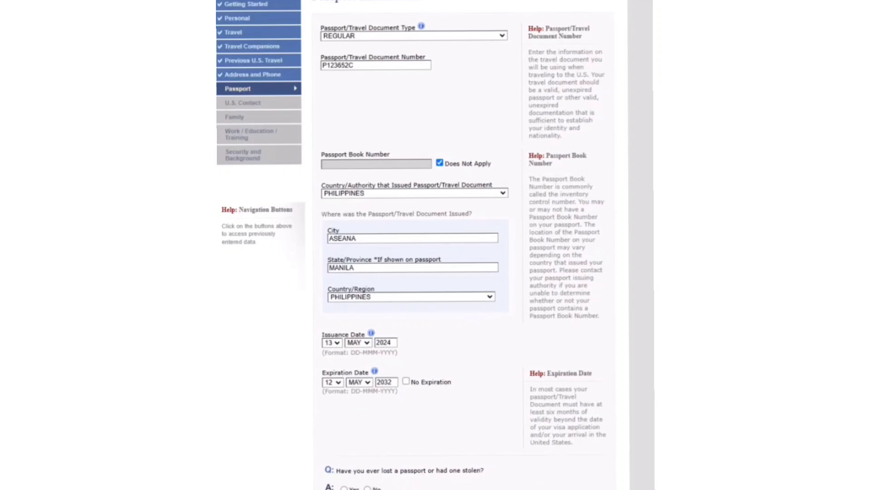
{"action": "left_click", "coordinate": [367, 489]}
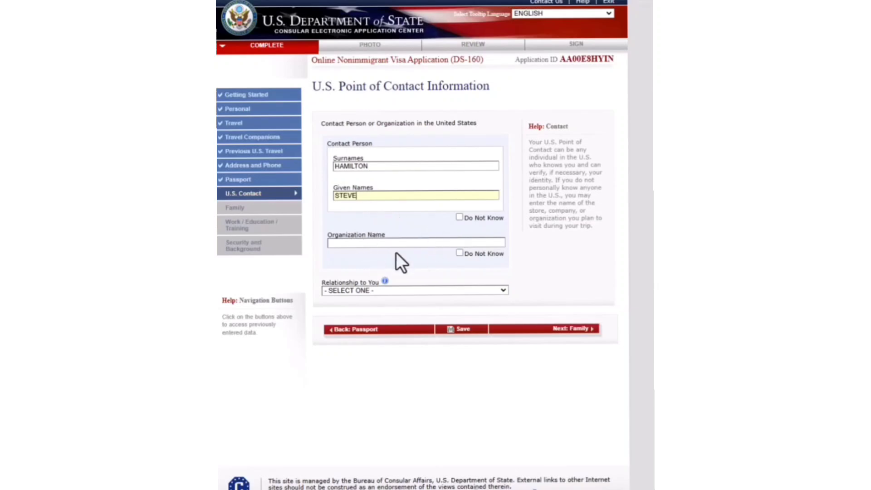
- Mark the U.S. contact's organization as Do Not Know and set their relationship to FRIEND
{"action": "left_click", "coordinate": [459, 253]}
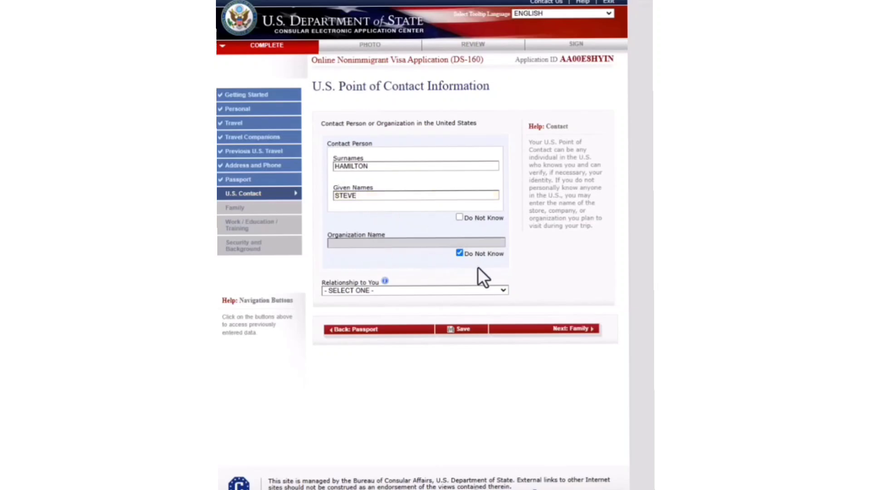
{"action": "left_click", "coordinate": [375, 291]}
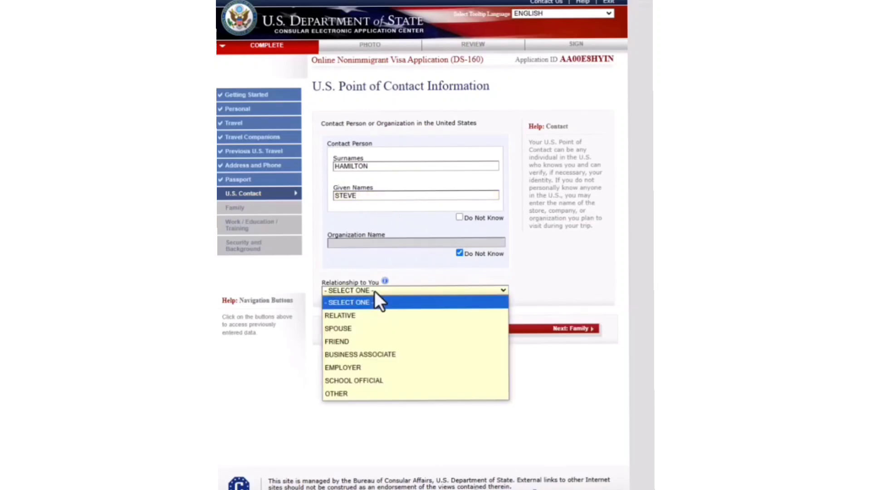
{"action": "left_click", "coordinate": [347, 342]}
{"action": "left_click", "coordinate": [374, 335]}
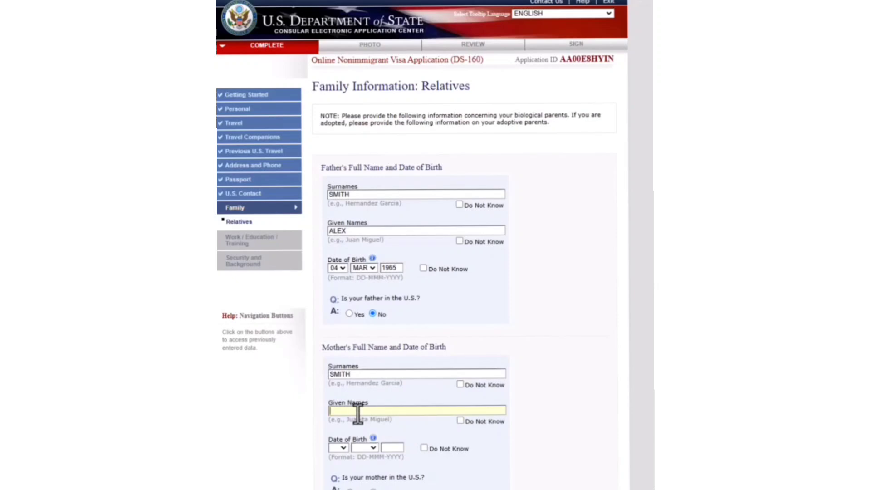
{"action": "type", "text": "MARIA"}
{"action": "left_click", "coordinate": [549, 409]}
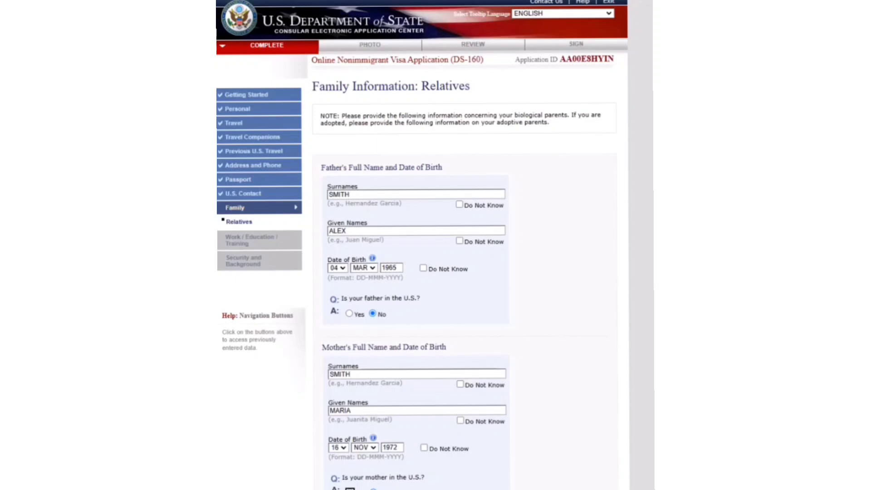
{"action": "scroll", "coordinate": [422, 272], "scroll_direction": "down", "scroll_amount": 2}
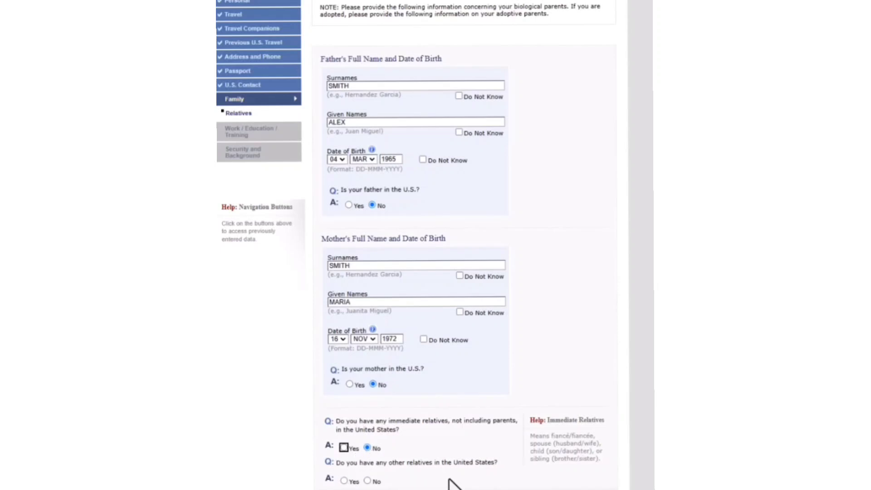
{"action": "left_click", "coordinate": [368, 481]}
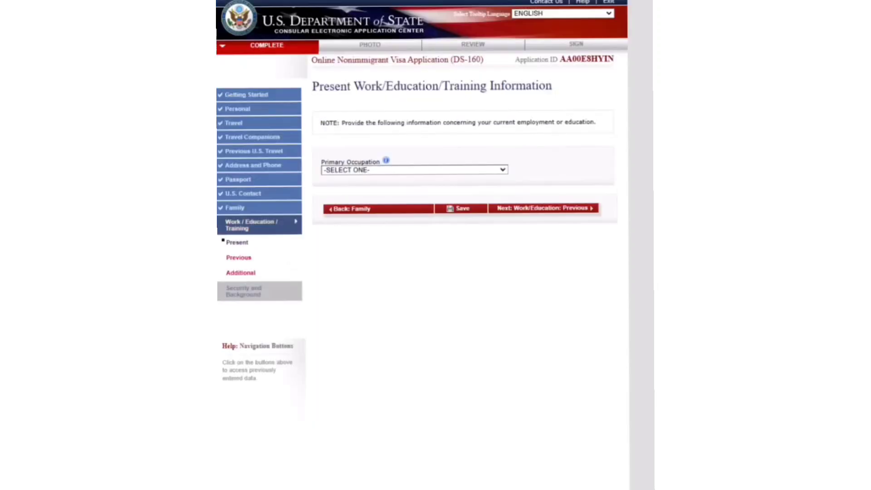
- Set the primary occupation to EDUCATION and fill the school address with ZIP code 4117
{"action": "left_click", "coordinate": [503, 169]}
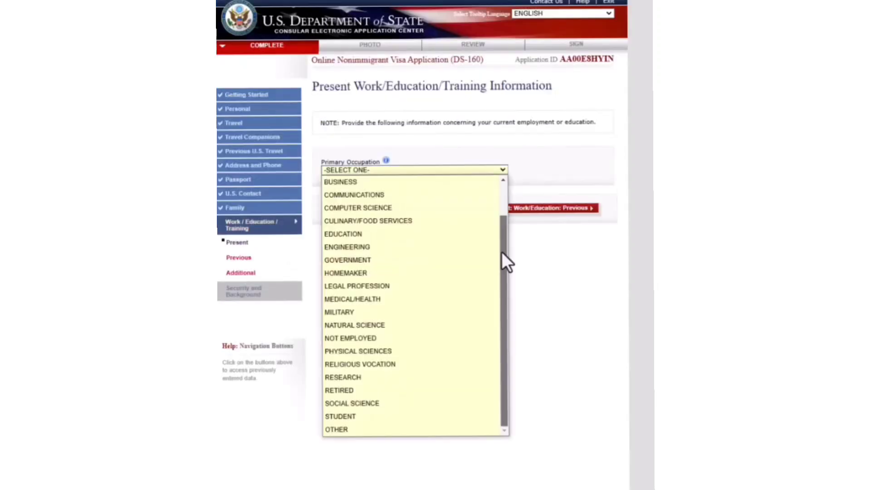
{"action": "left_click_drag", "start_coordinate": [503, 241], "coordinate": [506, 210]}
{"action": "left_click", "coordinate": [348, 272]}
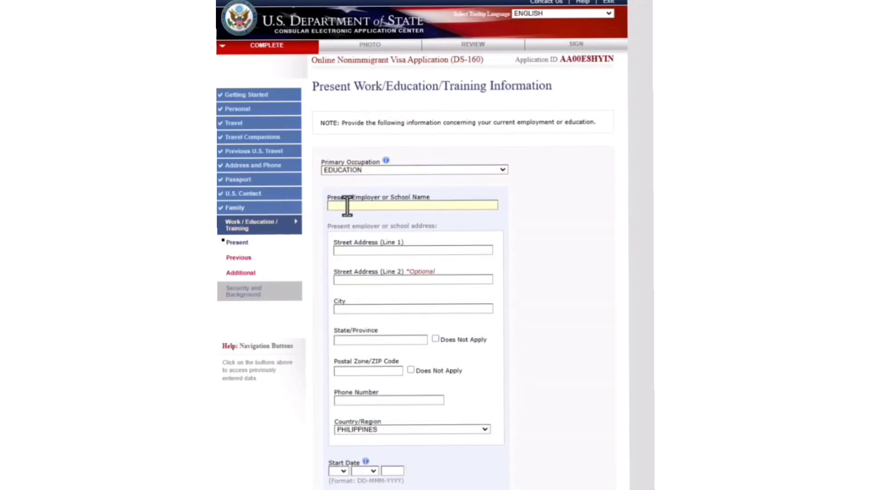
{"action": "type", "text": "ABBEY DE SAINT AGUSTINE SCHOOL"}
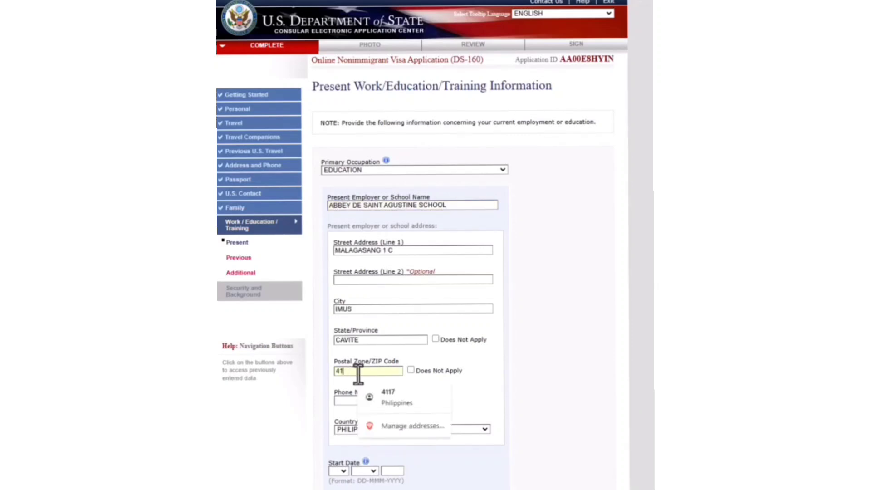
{"action": "left_click", "coordinate": [397, 396]}
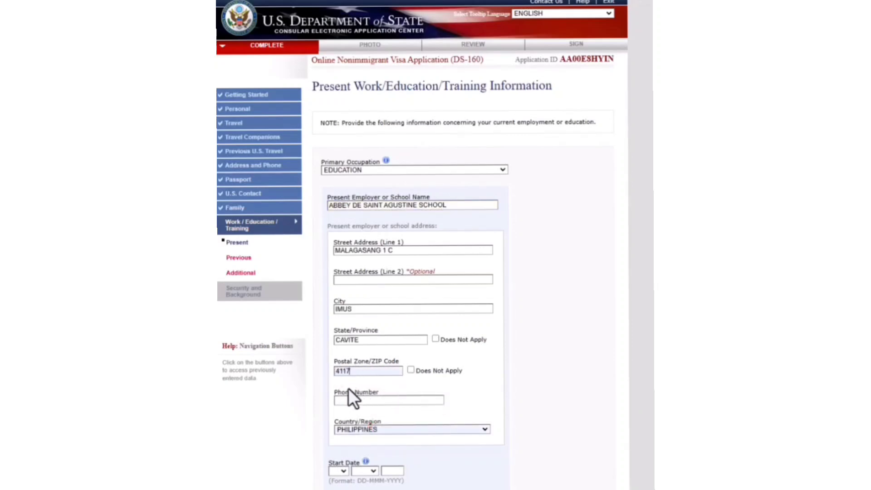
- Enter the work phone number and a start date of 18 DEC 2018
{"action": "left_click", "coordinate": [381, 399]}
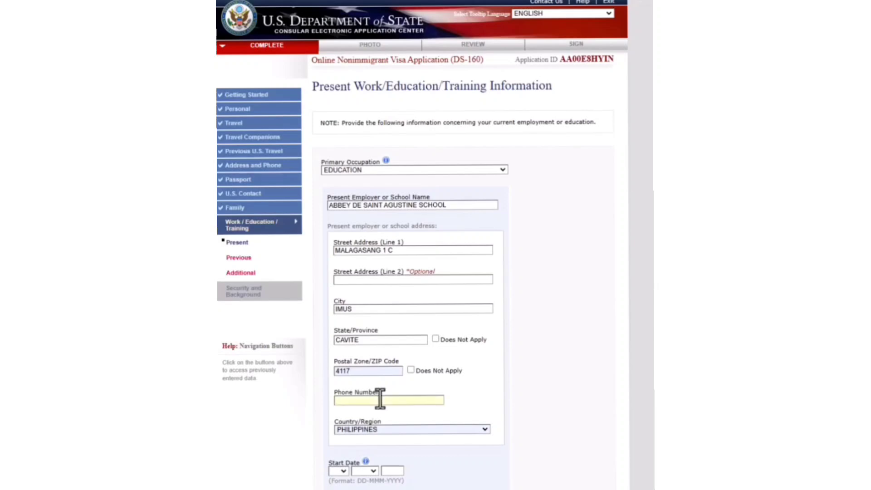
{"action": "left_click", "coordinate": [399, 417]}
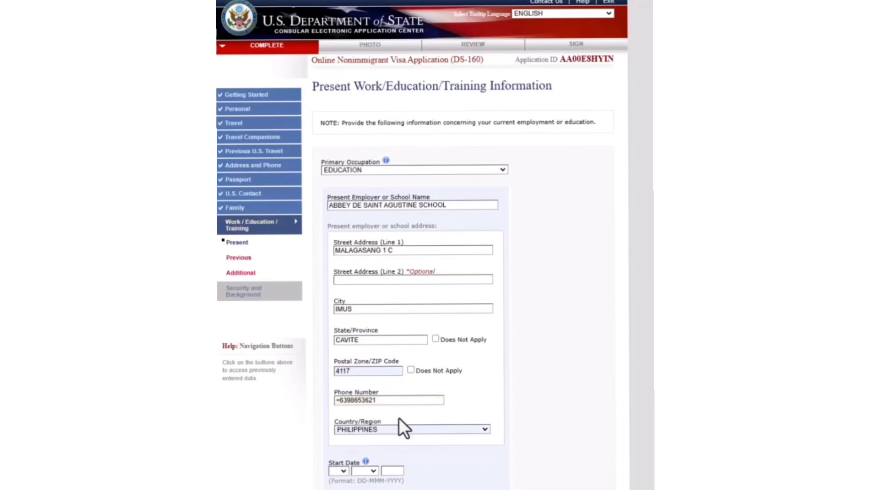
{"action": "left_click", "coordinate": [340, 471]}
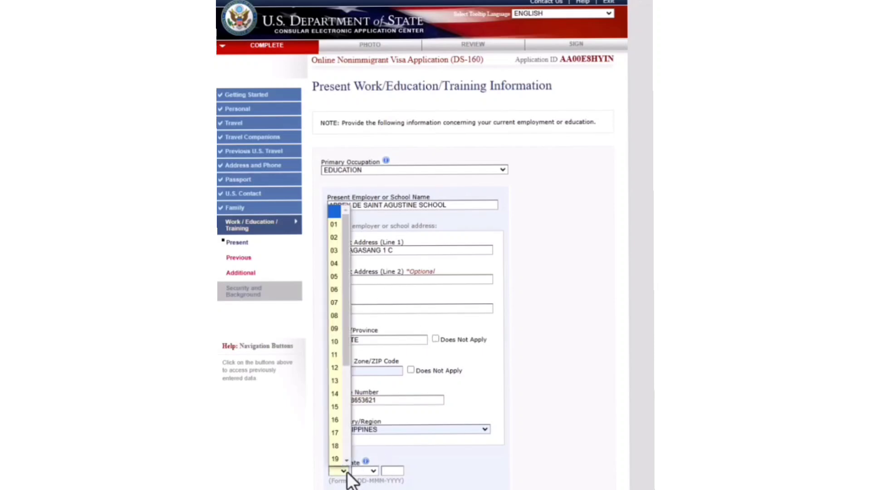
{"action": "left_click", "coordinate": [336, 448]}
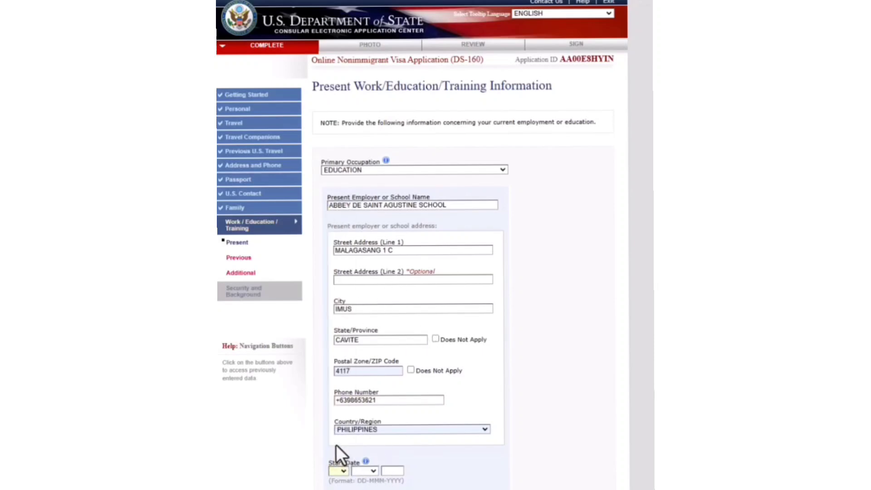
{"action": "left_click", "coordinate": [368, 472]}
{"action": "left_click", "coordinate": [369, 460]}
{"action": "left_click", "coordinate": [388, 471]}
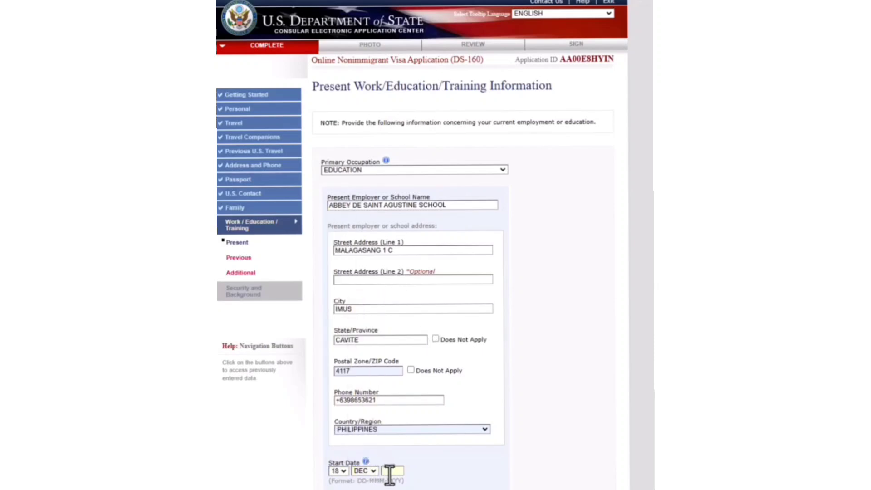
{"action": "type", "text": "2018"}
- Enter monthly income 18,000 and the duties description, adding SHAPES and NUMBERS
{"action": "scroll", "coordinate": [470, 486], "scroll_direction": "down", "scroll_amount": 3}
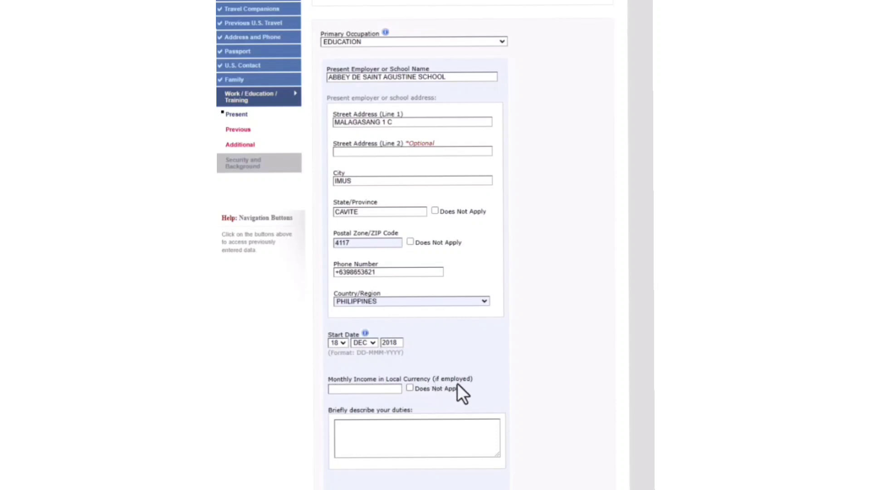
{"action": "left_click", "coordinate": [384, 389]}
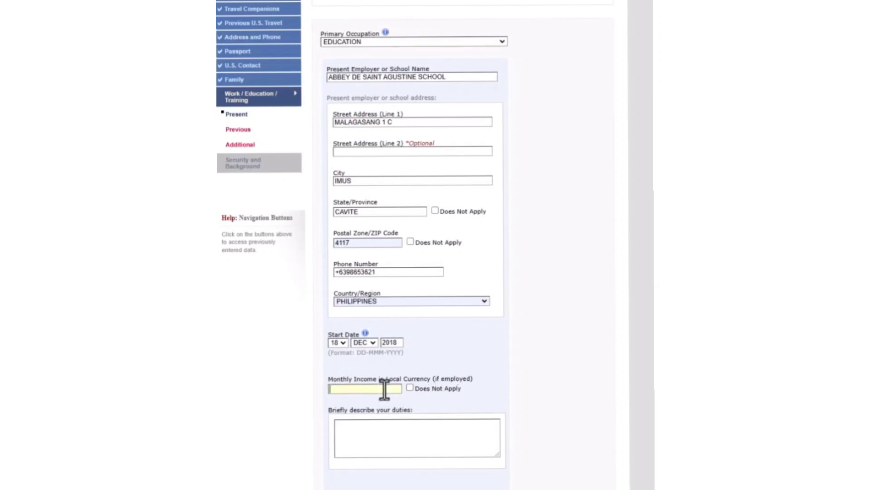
{"action": "type", "text": "18,000"}
{"action": "left_click", "coordinate": [347, 428]}
{"action": "type", "text": "I AM A PRESCHOOL TEACHER AND MY DUTIES ARE TEACHING CHILDREN BASIC SKILLS SUCH AS IDENTIFYING COLORS"}
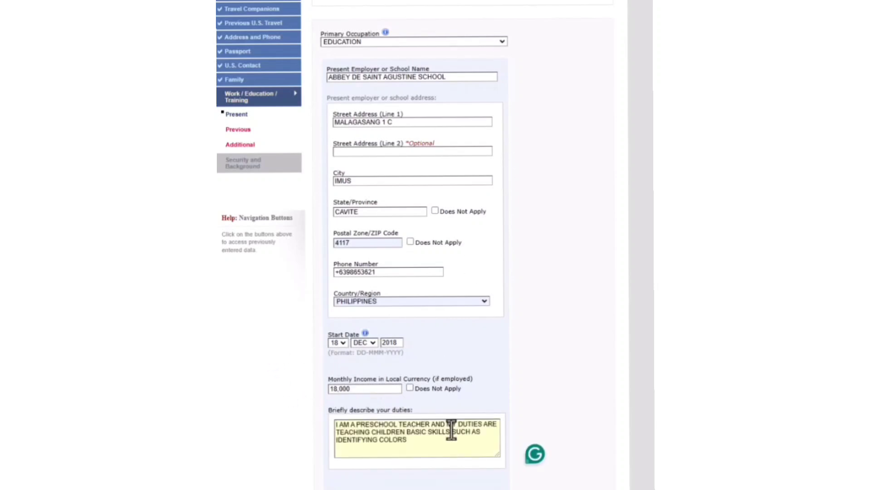
{"action": "type", "text": ", SHAPES, NUMBERS,"}
{"action": "key", "text": "BackSpace"}
{"action": "key", "text": "BackSpace"}
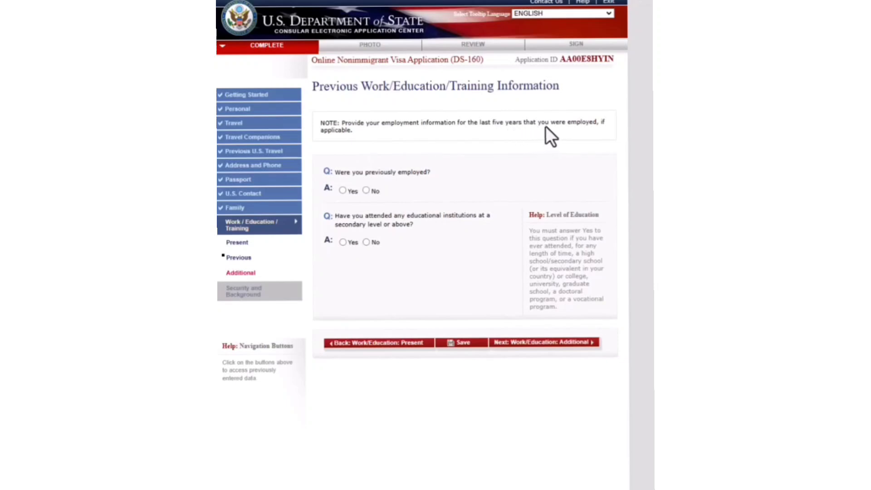
- Answer Yes to previous employment and enter the previous employer's name and details
{"action": "left_click", "coordinate": [343, 190]}
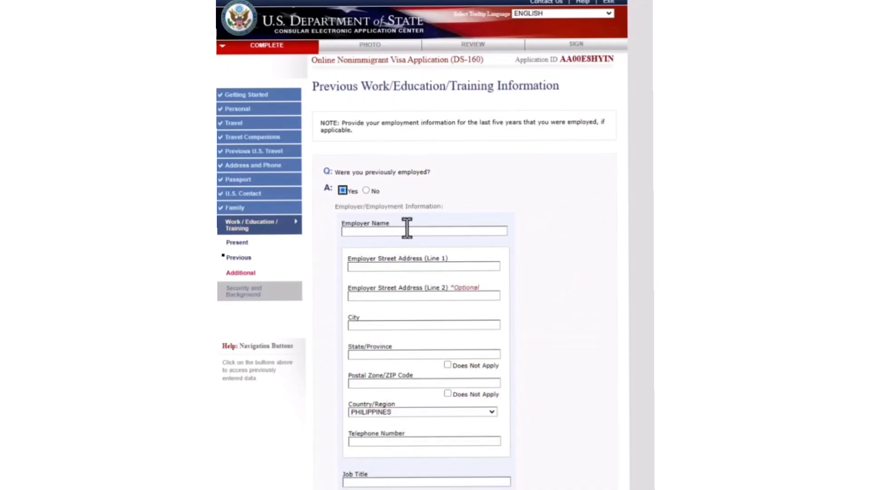
{"action": "left_click", "coordinate": [398, 231]}
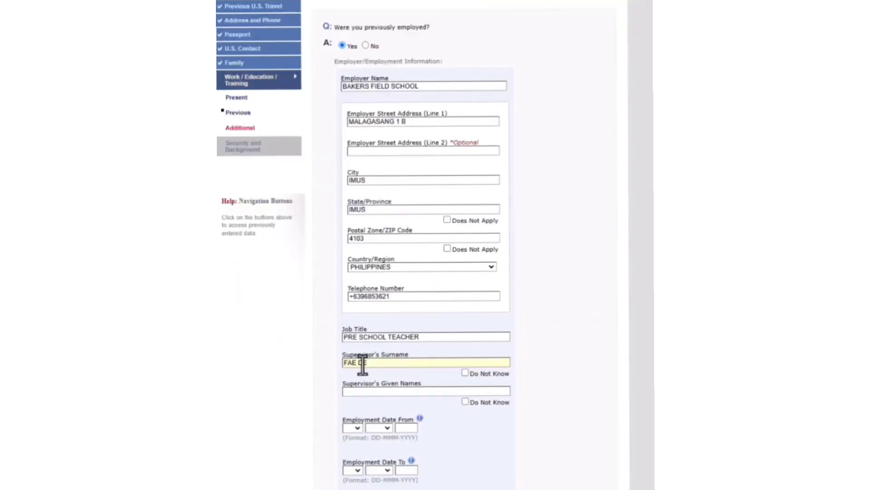
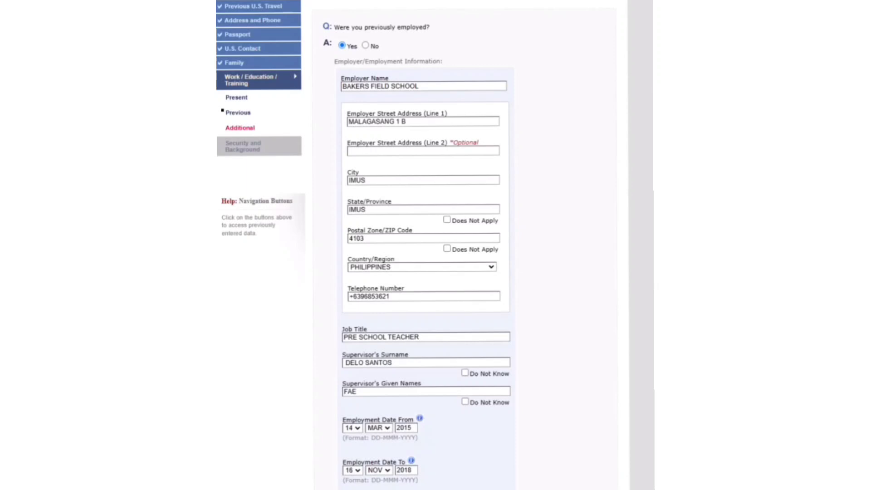
{"action": "scroll", "coordinate": [426, 245], "scroll_direction": "down", "scroll_amount": 3}
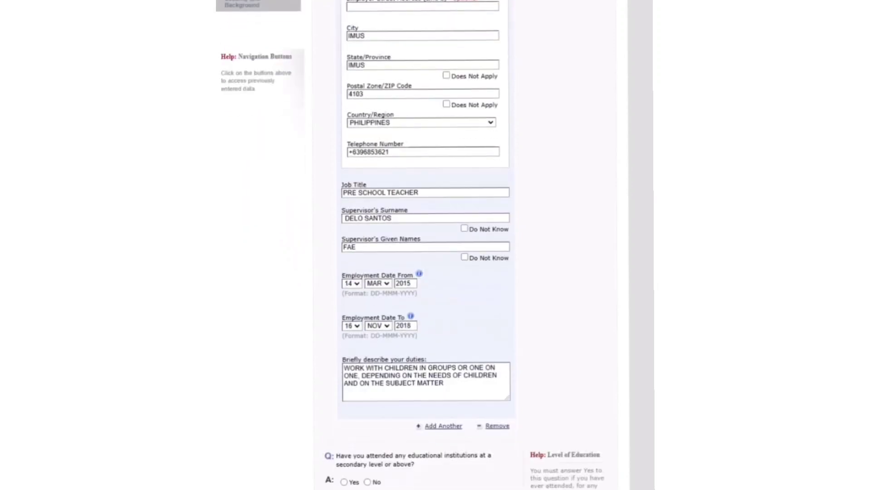
{"action": "scroll", "coordinate": [389, 418], "scroll_direction": "down", "scroll_amount": 1}
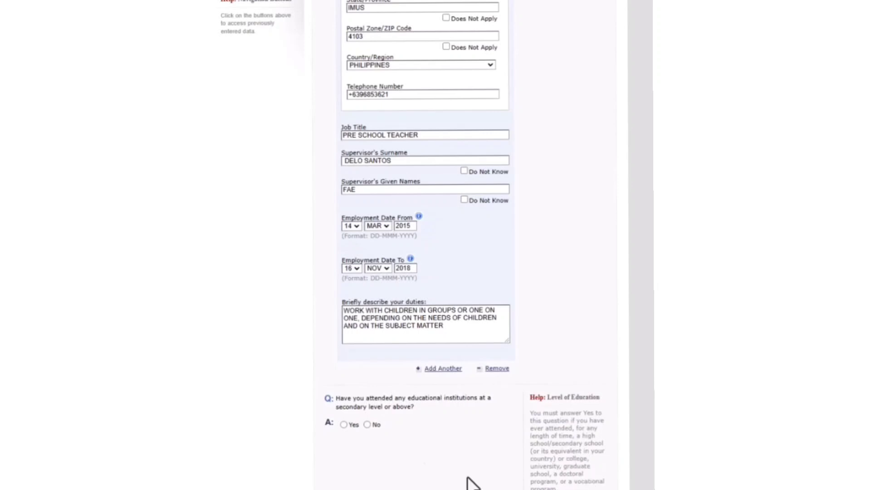
- Answer Yes to prior education at CATANDUANES COLLEGES, with attendance from the 16th to 11 APR
{"action": "left_click", "coordinate": [344, 425]}
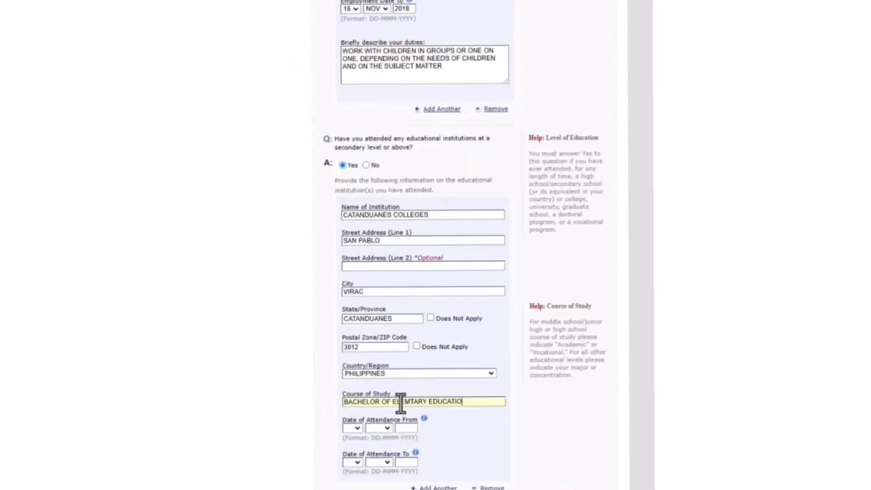
{"action": "type", "text": "N"}
{"action": "left_click", "coordinate": [356, 429]}
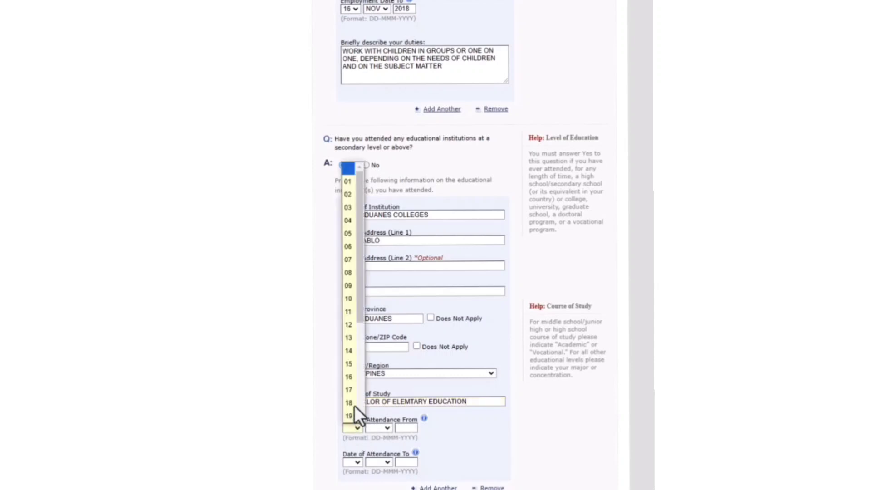
{"action": "left_click", "coordinate": [346, 377]}
{"action": "left_click", "coordinate": [378, 427]}
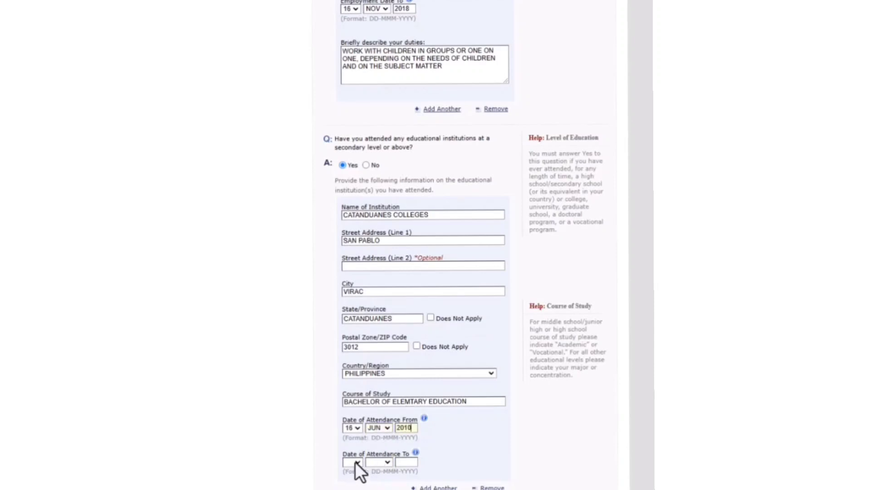
{"action": "left_click", "coordinate": [355, 461]}
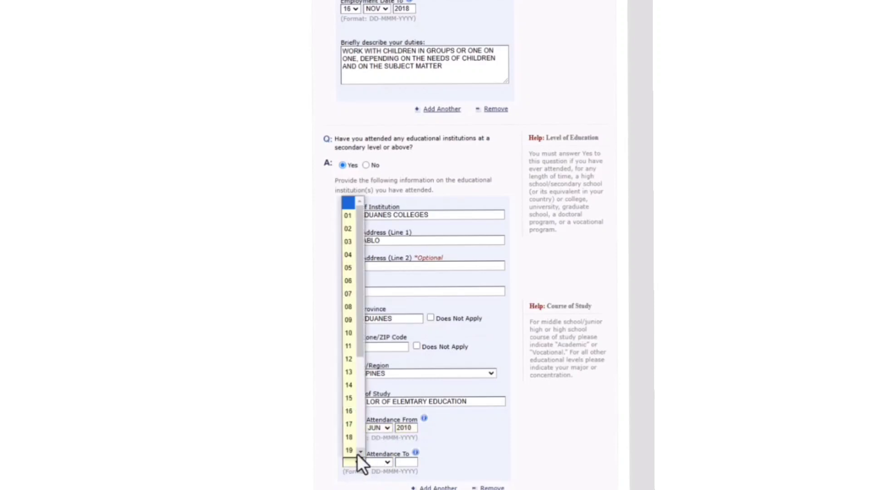
{"action": "left_click", "coordinate": [350, 348]}
{"action": "left_click", "coordinate": [385, 463]}
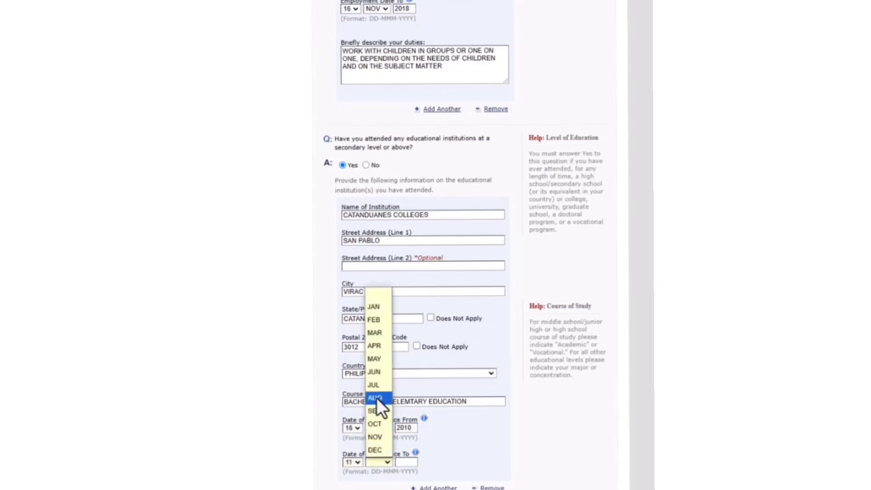
{"action": "left_click", "coordinate": [375, 345]}
{"action": "key", "text": "Tab"}
{"action": "type", "text": "2016"}
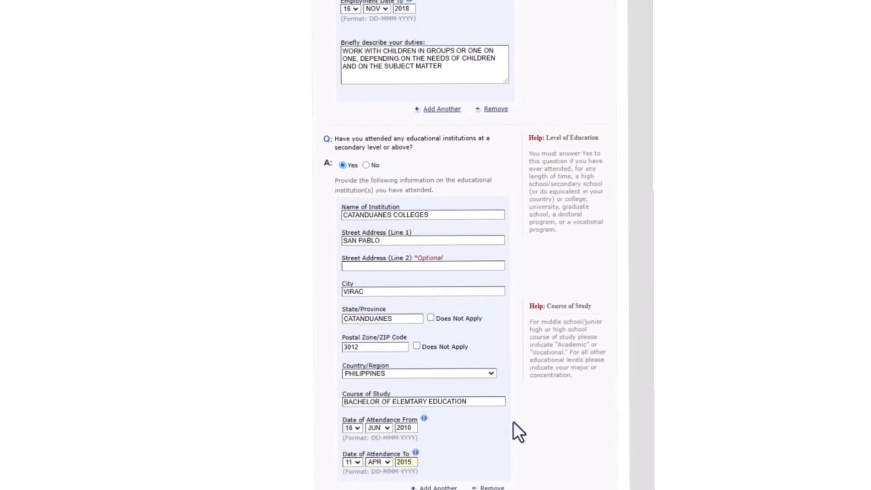
{"action": "left_click", "coordinate": [544, 426]}
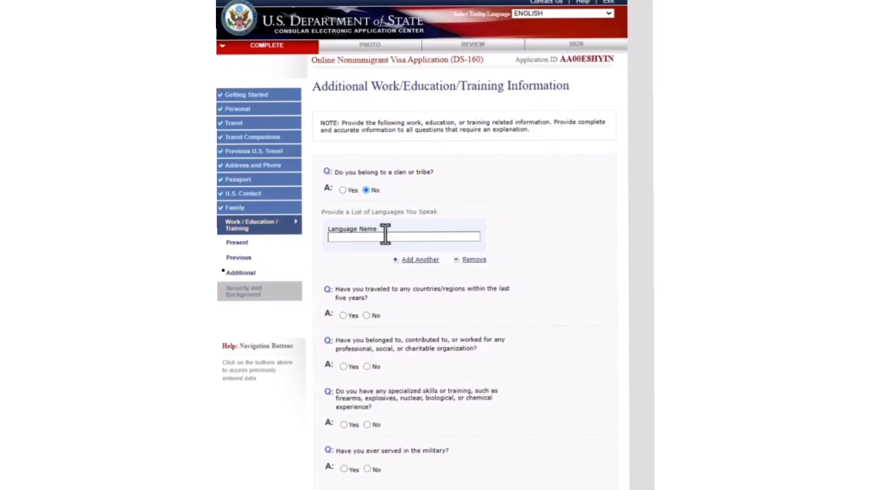
- List ENGLISH, FILIPINO and GERMAN as the languages spoken
{"action": "type", "text": "ENGLISH"}
{"action": "left_click", "coordinate": [410, 264]}
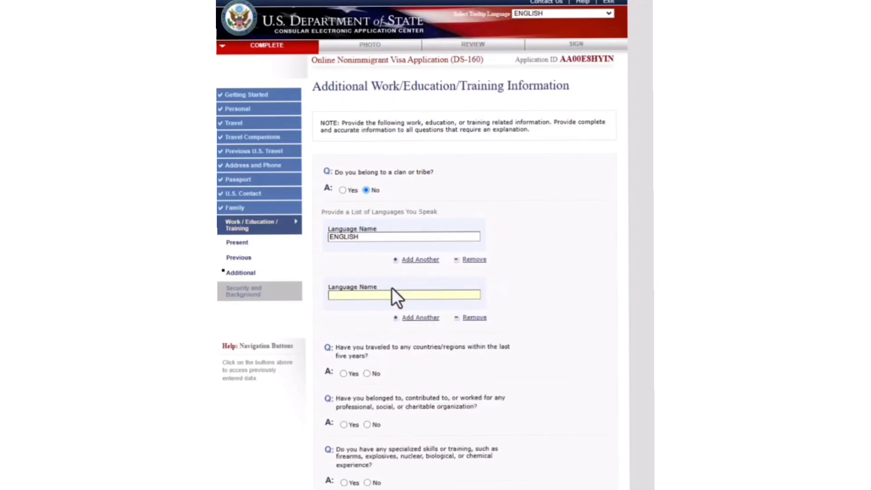
{"action": "type", "text": "FILIPINOP"}
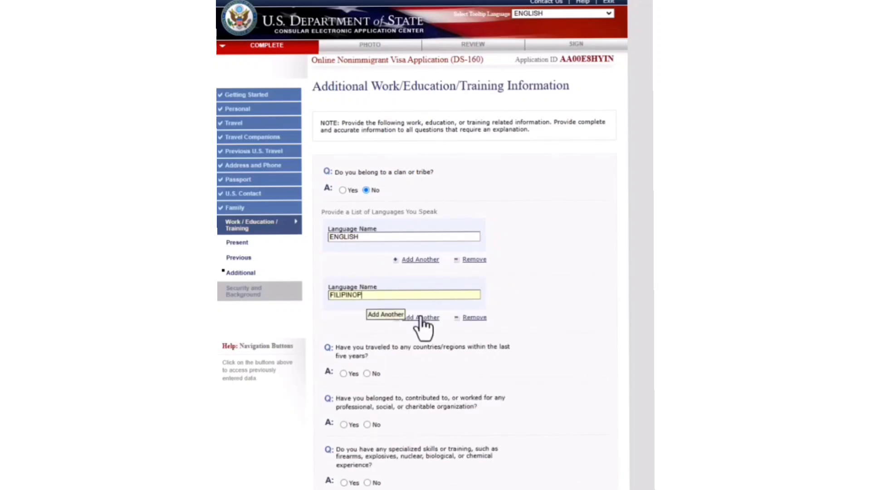
{"action": "key", "text": "BackSpace"}
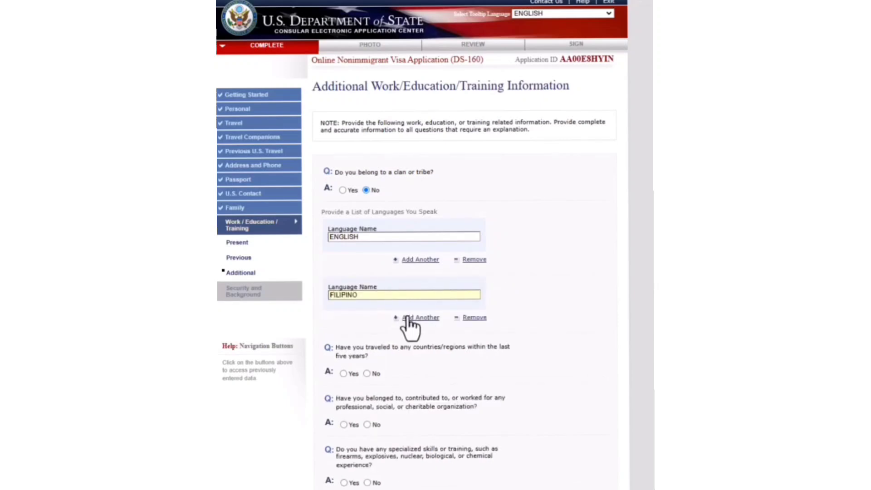
{"action": "left_click", "coordinate": [418, 318]}
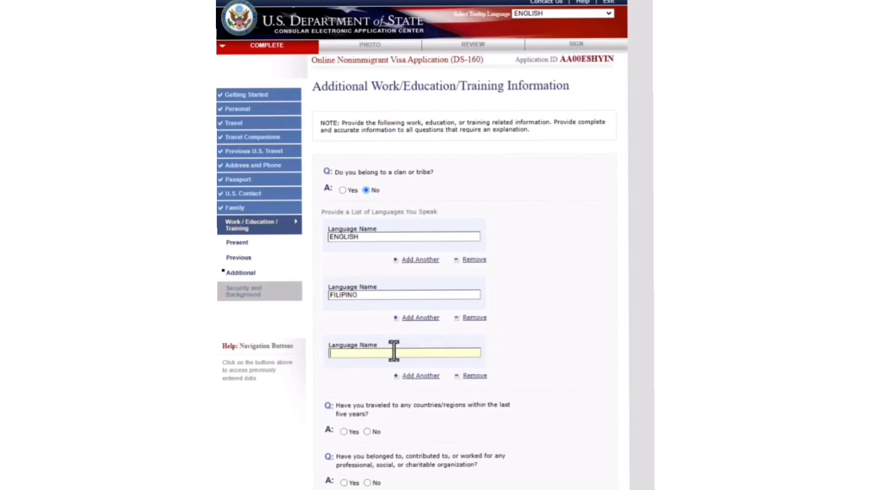
{"action": "type", "text": "GERMAN"}
- Answer Yes to travel in the last five years and select AUSTRALIA as the country visited
{"action": "scroll", "coordinate": [351, 416], "scroll_direction": "down", "scroll_amount": 3}
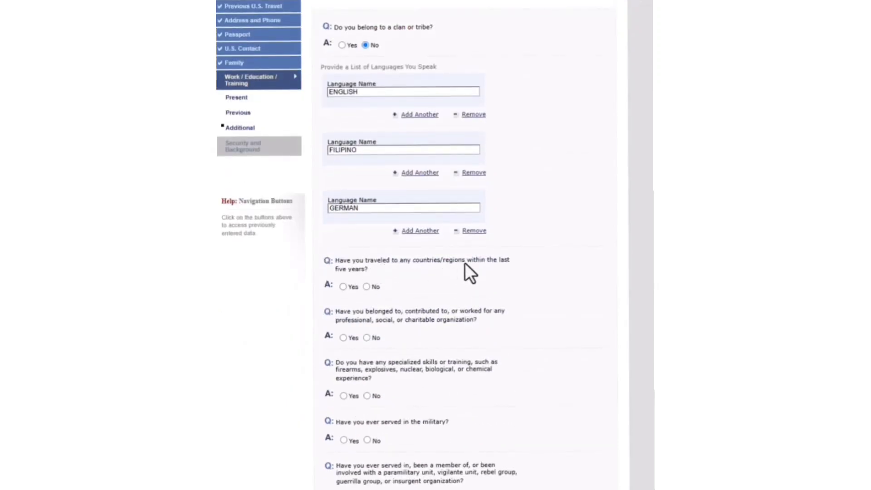
{"action": "left_click", "coordinate": [343, 287]}
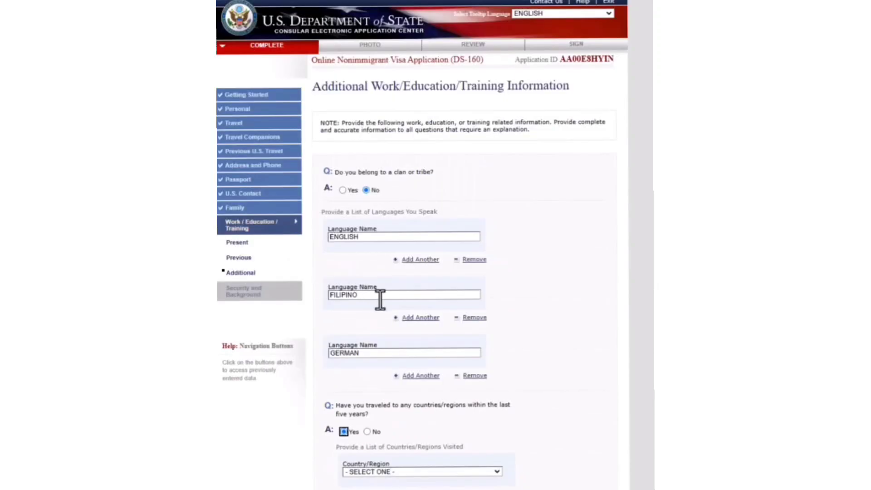
{"action": "scroll", "coordinate": [455, 484], "scroll_direction": "down", "scroll_amount": 3}
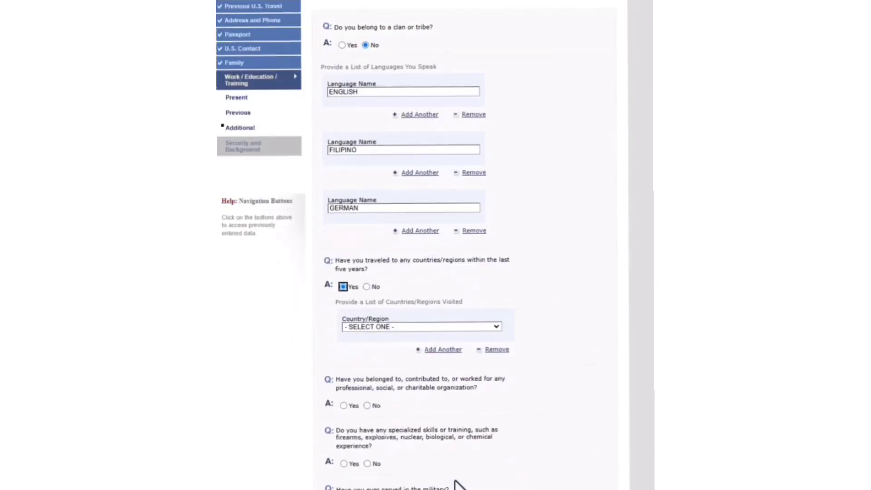
{"action": "left_click", "coordinate": [427, 327]}
{"action": "left_click", "coordinate": [376, 484]}
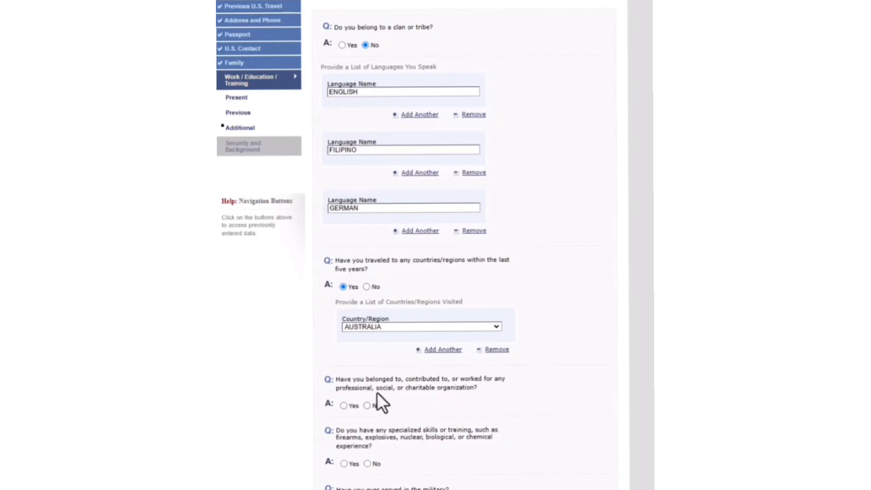
{"action": "scroll", "coordinate": [472, 379], "scroll_direction": "down", "scroll_amount": 2}
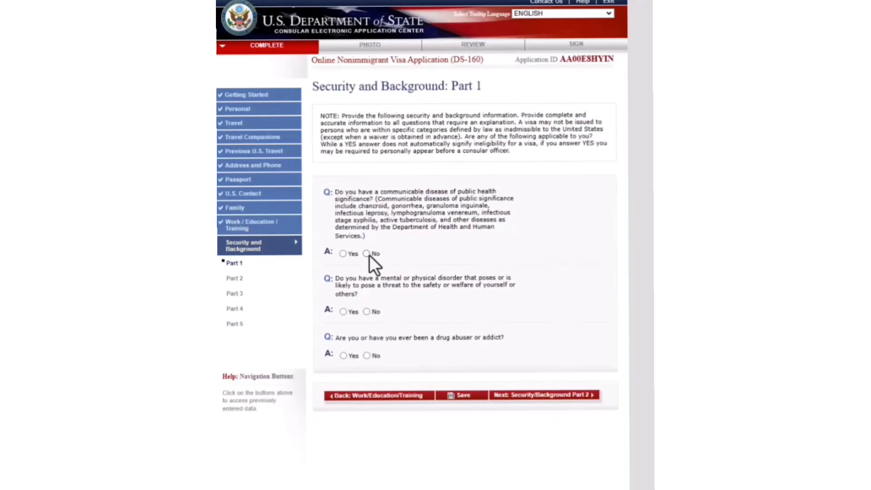
- Answer No to the Part 1 health and drug questions and the Part 2 controlled-substances question
{"action": "left_click", "coordinate": [367, 314]}
{"action": "left_click", "coordinate": [367, 356]}
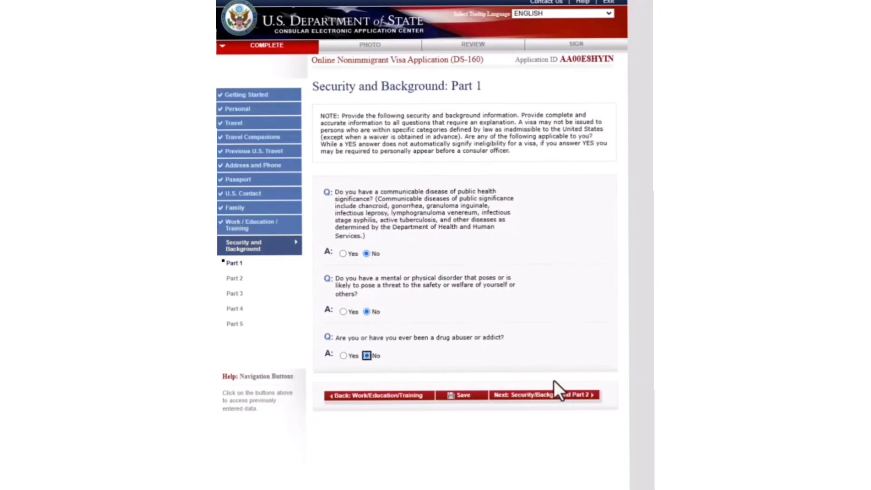
{"action": "left_click", "coordinate": [529, 398]}
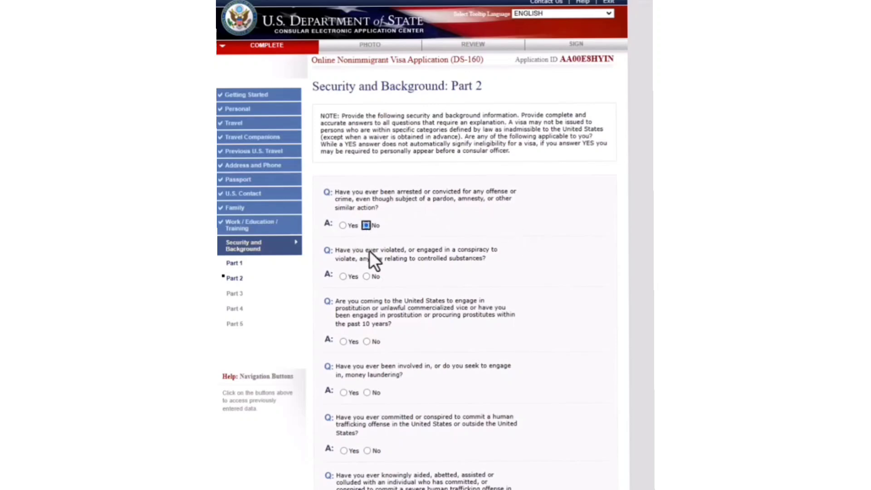
{"action": "left_click", "coordinate": [366, 276]}
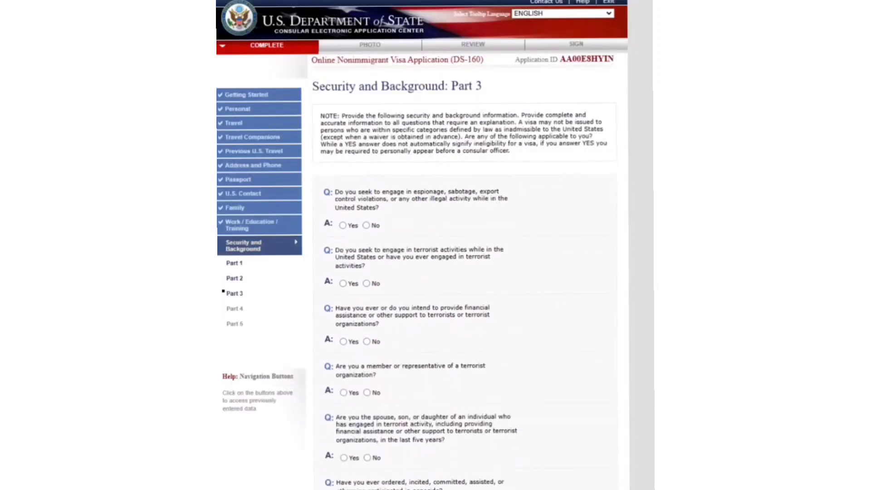
{"action": "scroll", "coordinate": [463, 273], "scroll_direction": "down", "scroll_amount": 3}
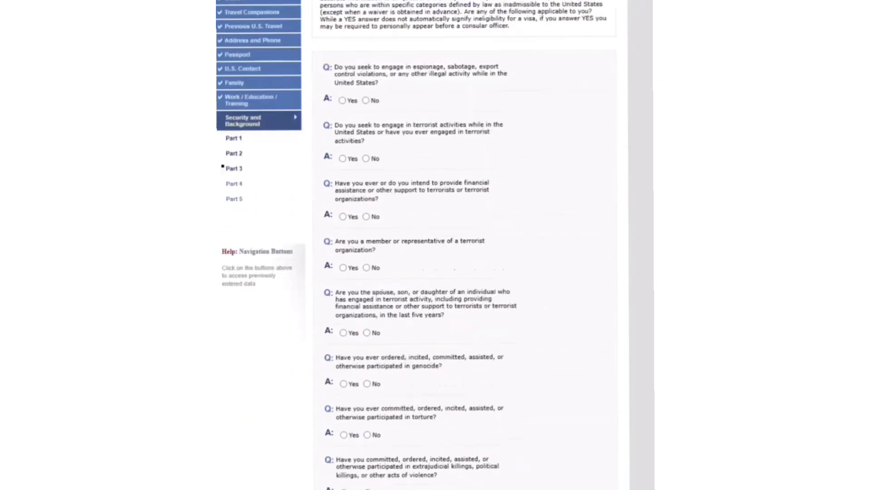
{"action": "scroll", "coordinate": [463, 272], "scroll_direction": "up", "scroll_amount": 3}
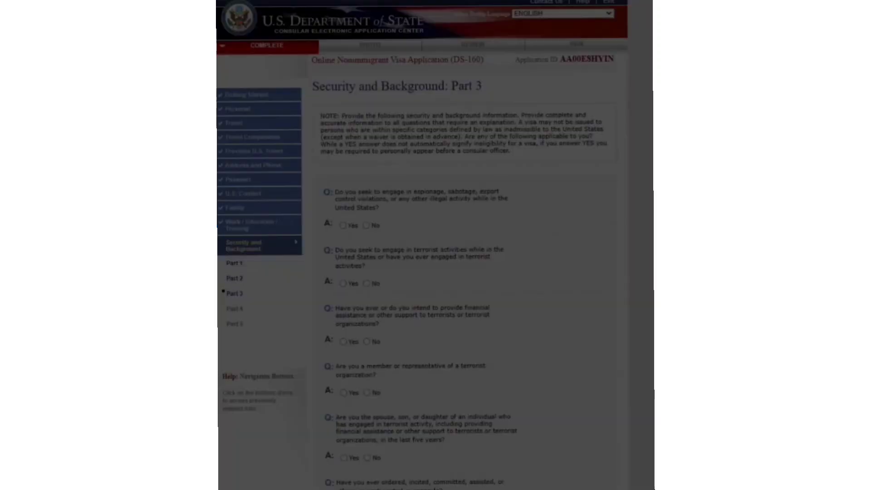
{"action": "scroll", "coordinate": [606, 467], "scroll_direction": "down", "scroll_amount": 8}
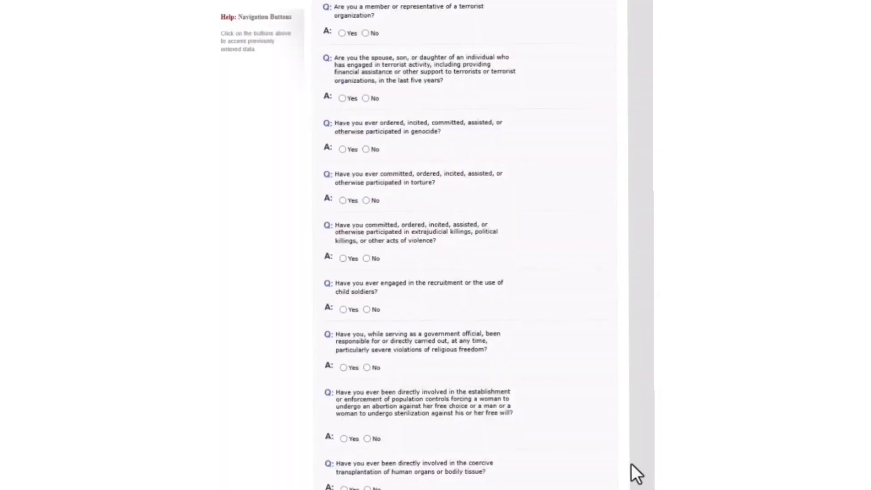
{"action": "scroll", "coordinate": [613, 445], "scroll_direction": "up", "scroll_amount": 8}
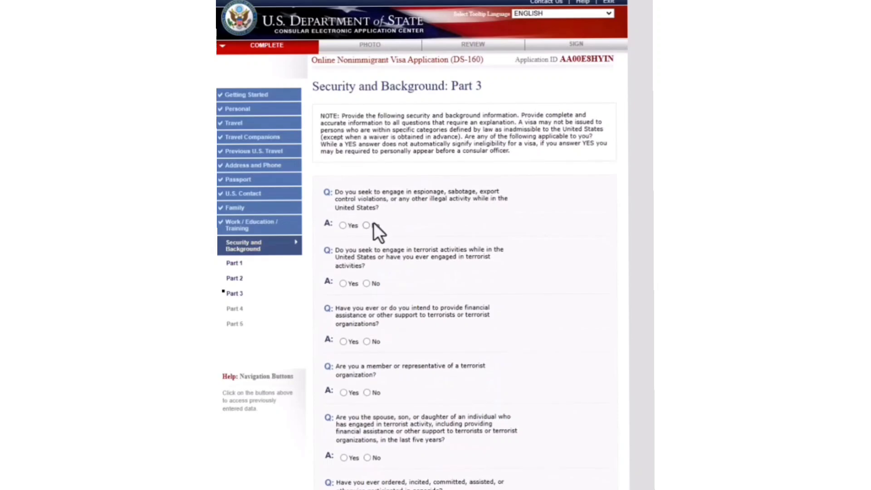
- Answer No to all terrorism, genocide, torture, killings, religious-freedom and population-control questions
{"action": "left_click", "coordinate": [367, 284]}
{"action": "left_click", "coordinate": [366, 342]}
{"action": "scroll", "coordinate": [398, 350], "scroll_direction": "down", "scroll_amount": 3}
{"action": "left_click", "coordinate": [367, 248]}
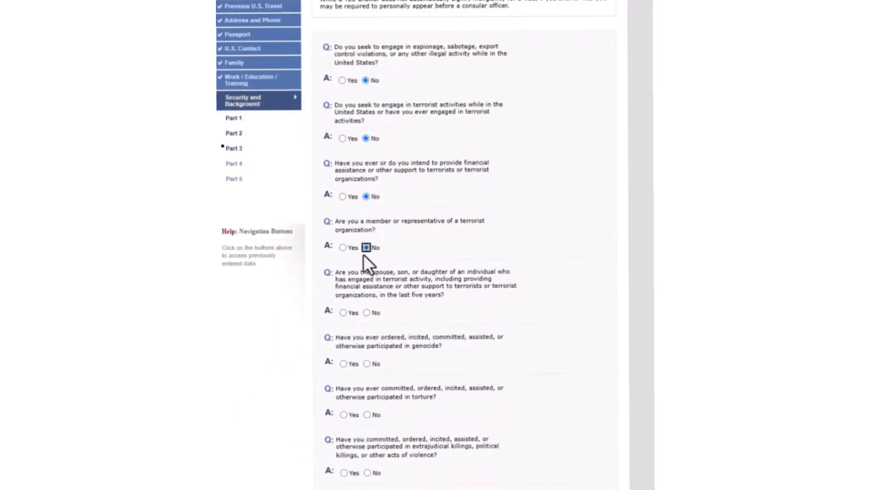
{"action": "left_click", "coordinate": [366, 313]}
{"action": "left_click", "coordinate": [367, 364]}
{"action": "left_click", "coordinate": [367, 415]}
{"action": "scroll", "coordinate": [390, 400], "scroll_direction": "down", "scroll_amount": 3}
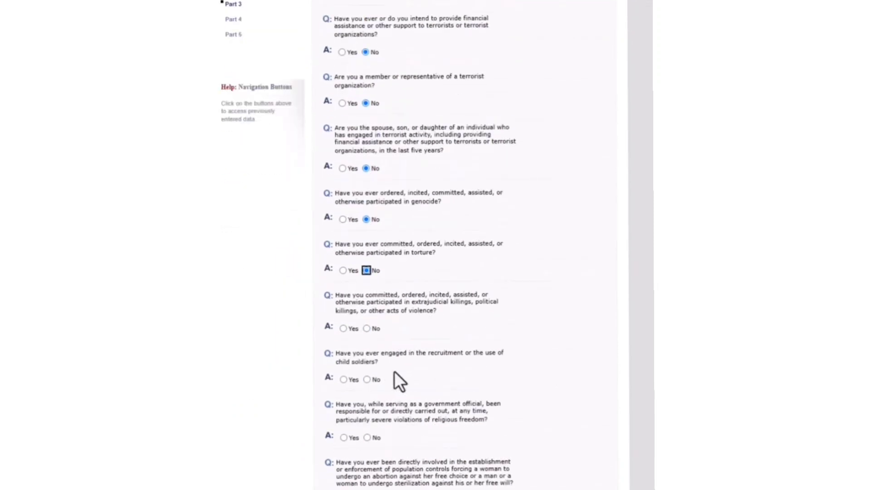
{"action": "left_click", "coordinate": [366, 327]}
{"action": "left_click", "coordinate": [368, 438]}
{"action": "left_click", "coordinate": [368, 489]}
{"action": "scroll", "coordinate": [529, 467], "scroll_direction": "down", "scroll_amount": 2}
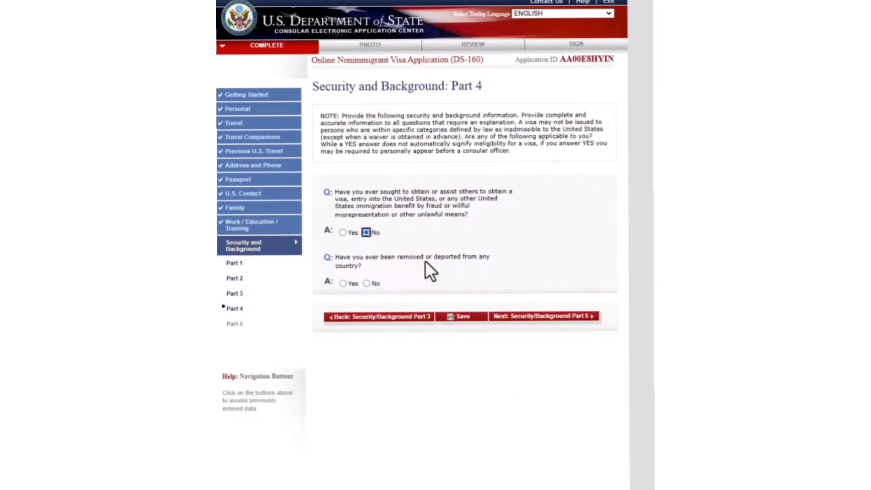
- Answer No to the deportation question, save the application, and continue into the review pages
{"action": "left_click", "coordinate": [366, 283]}
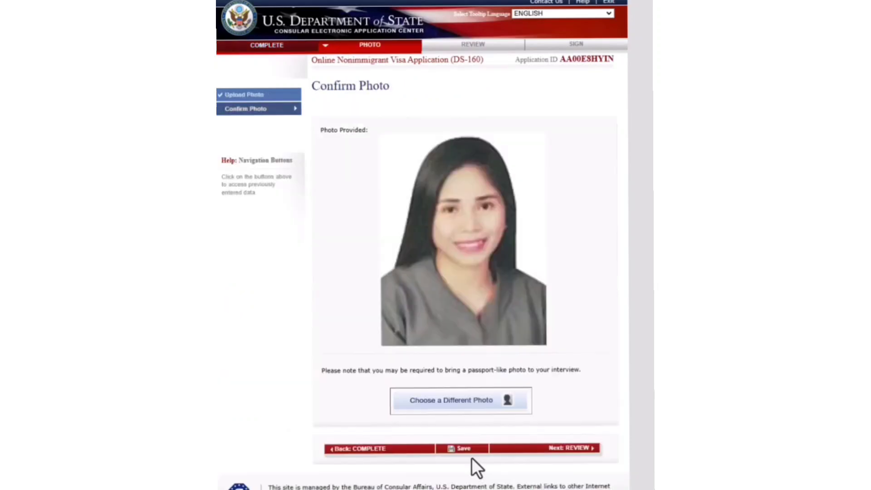
{"action": "left_click", "coordinate": [470, 453]}
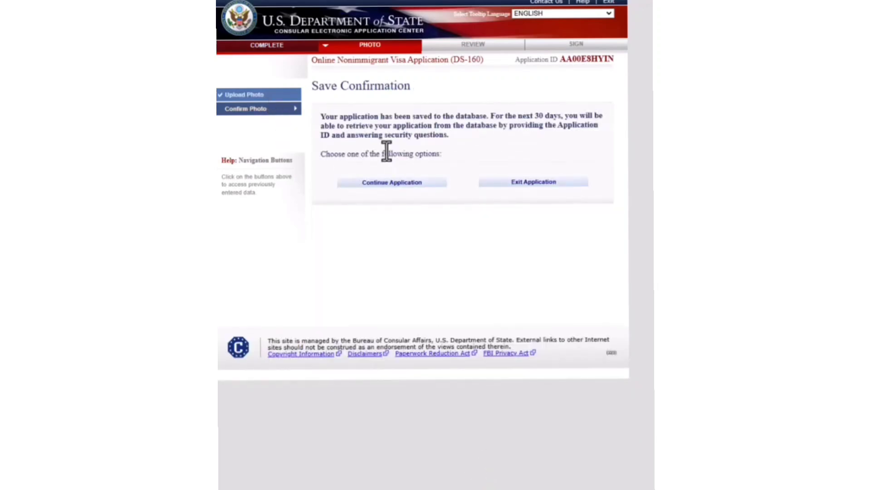
{"action": "left_click", "coordinate": [390, 184]}
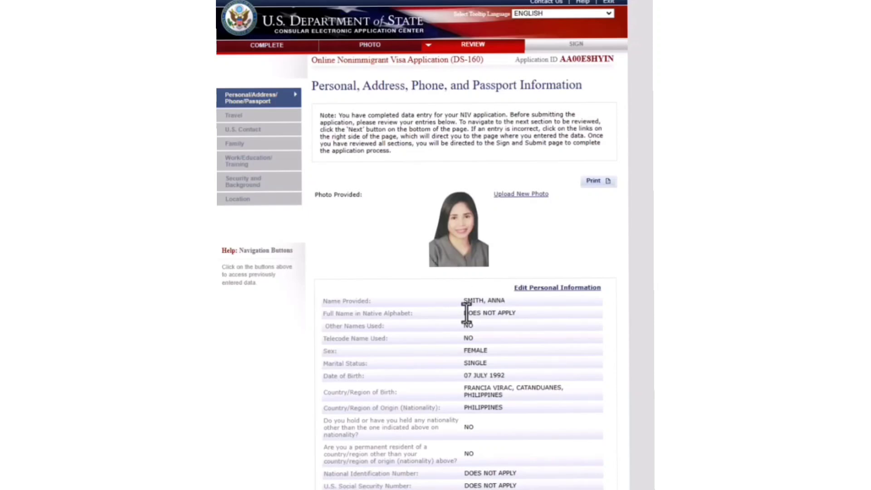
- Review the summary pages through Location Information (MANILA, PHILIPPINES) and proceed to Sign and Submit
{"action": "scroll", "coordinate": [467, 313], "scroll_direction": "down", "scroll_amount": 6}
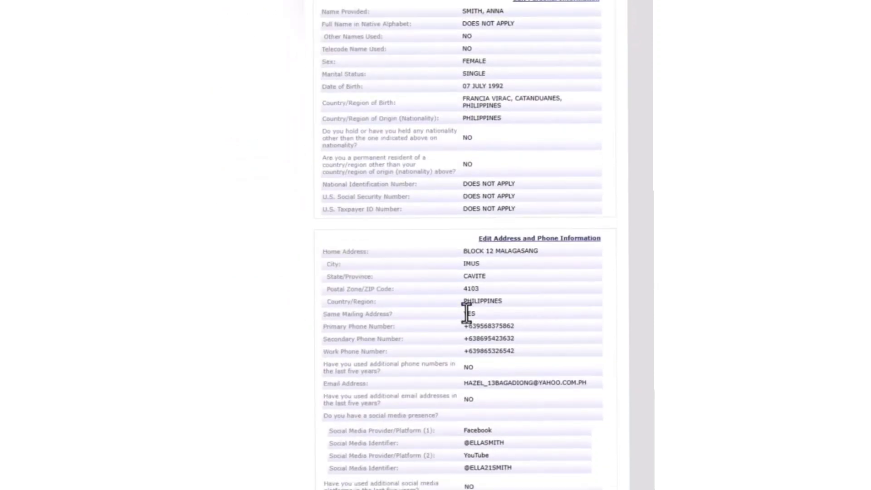
{"action": "scroll", "coordinate": [467, 313], "scroll_direction": "down", "scroll_amount": 3}
{"action": "scroll", "coordinate": [466, 311], "scroll_direction": "down", "scroll_amount": 1}
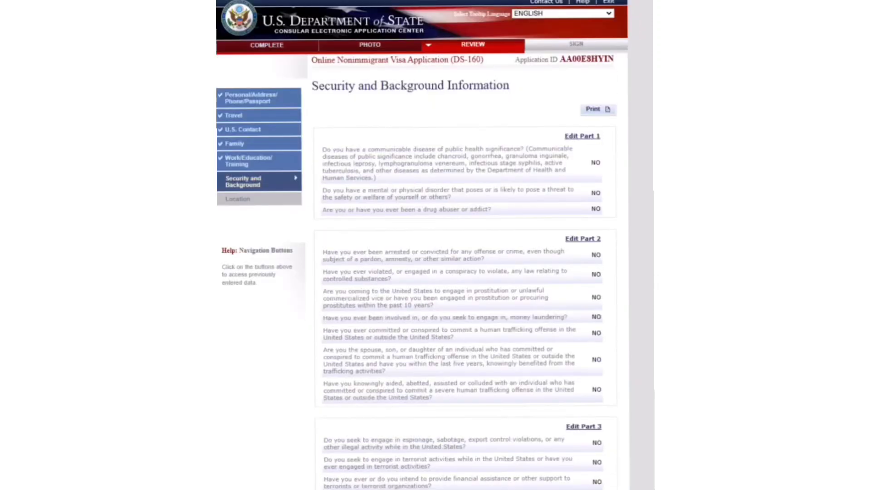
{"action": "scroll", "coordinate": [467, 245], "scroll_direction": "down", "scroll_amount": 7}
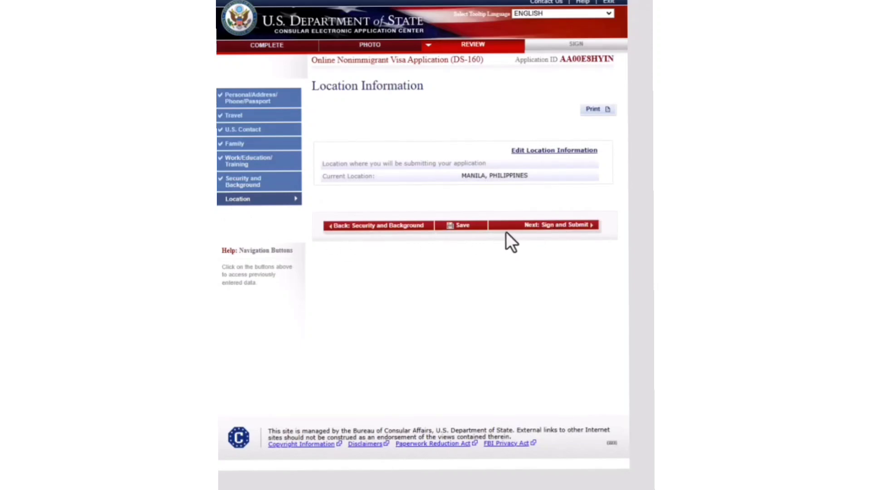
{"action": "left_click", "coordinate": [547, 227]}
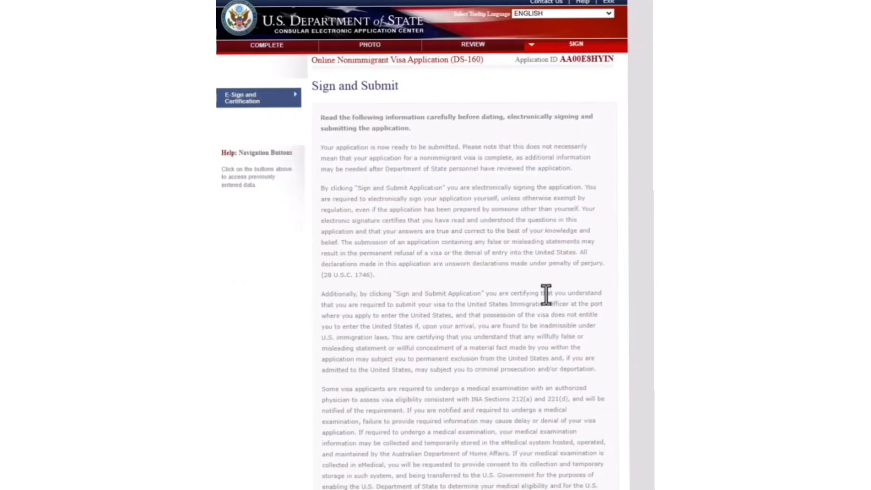
- Enter the passport number and electronically sign and submit the application
{"action": "scroll", "coordinate": [531, 318], "scroll_direction": "down", "scroll_amount": 10}
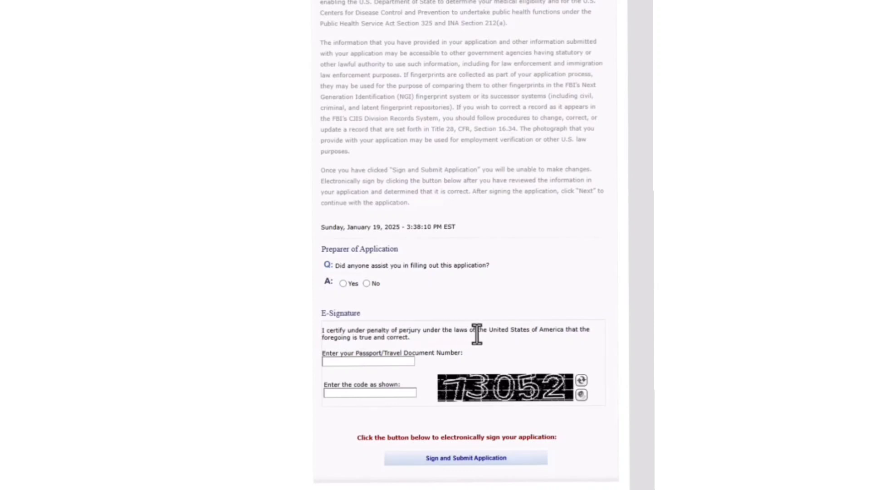
{"action": "left_click", "coordinate": [361, 362]}
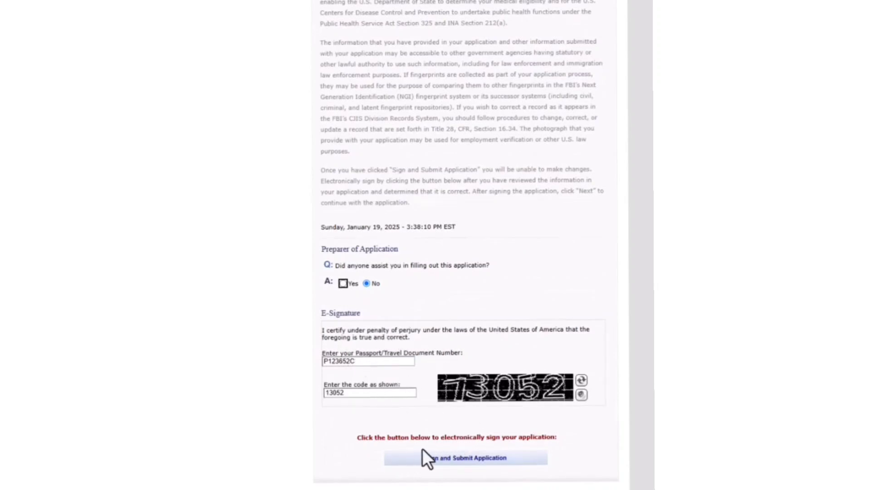
{"action": "left_click", "coordinate": [474, 464]}
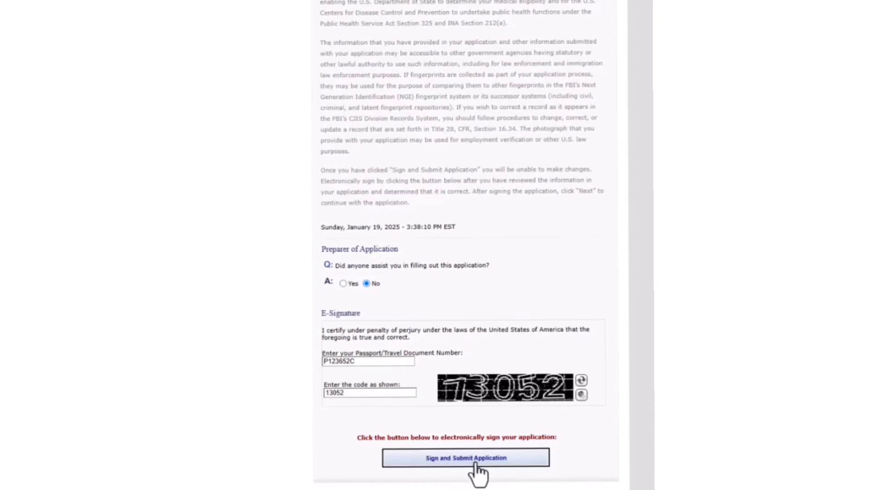